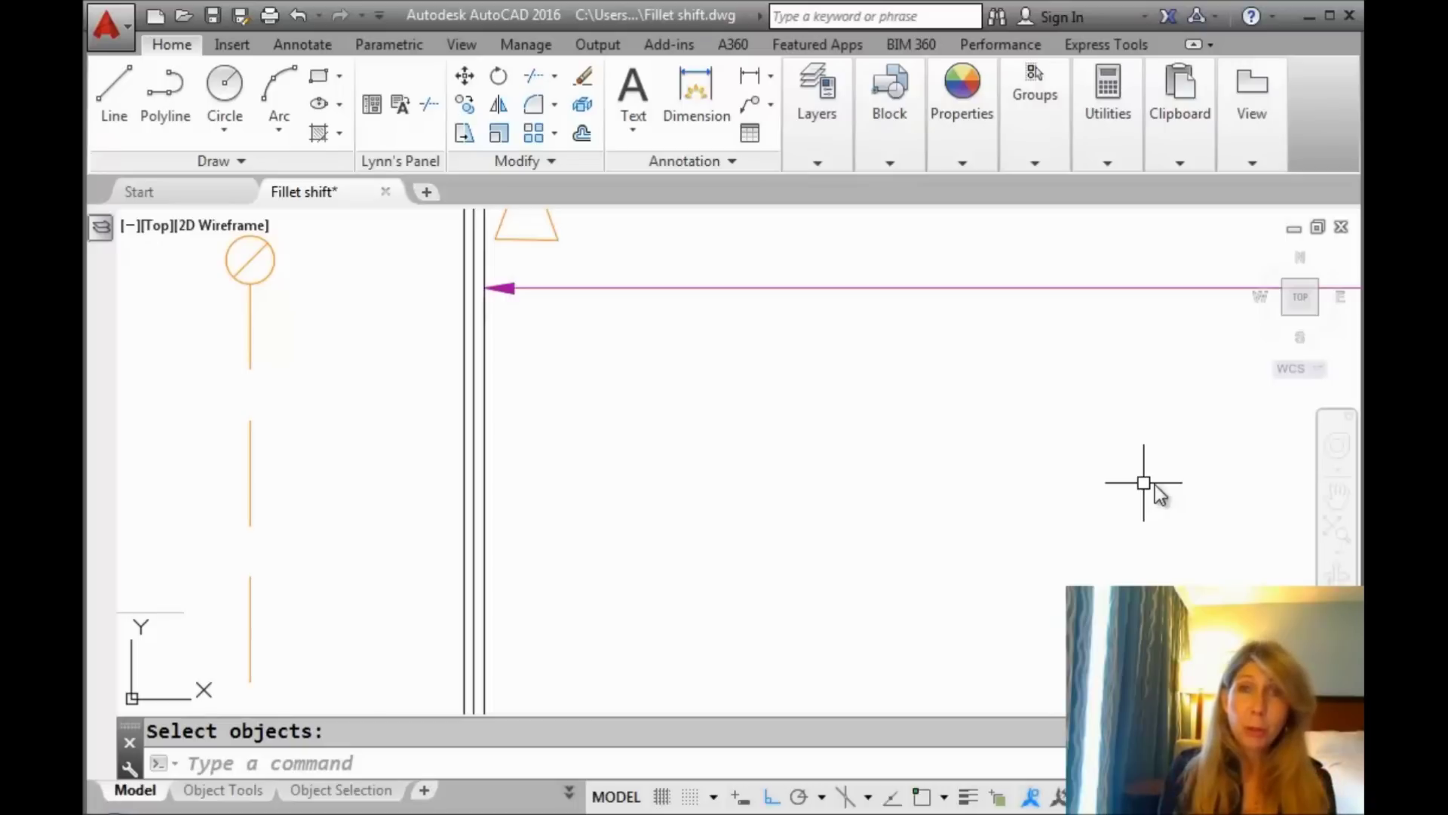
# - Run MULTIPLE with ARC so the arc command keeps repeating
pyautogui.write('m')
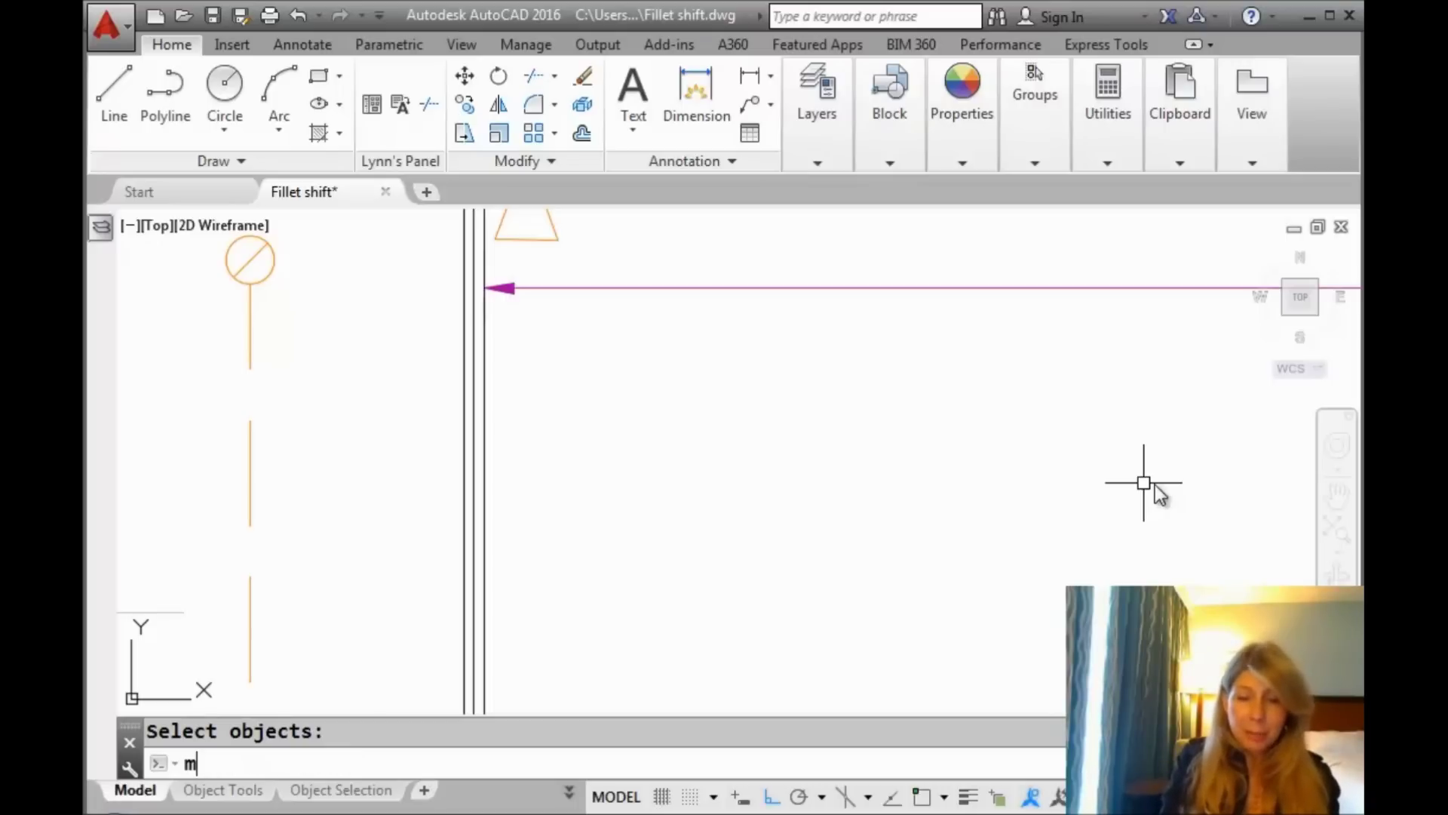
pyautogui.write('ultiple')
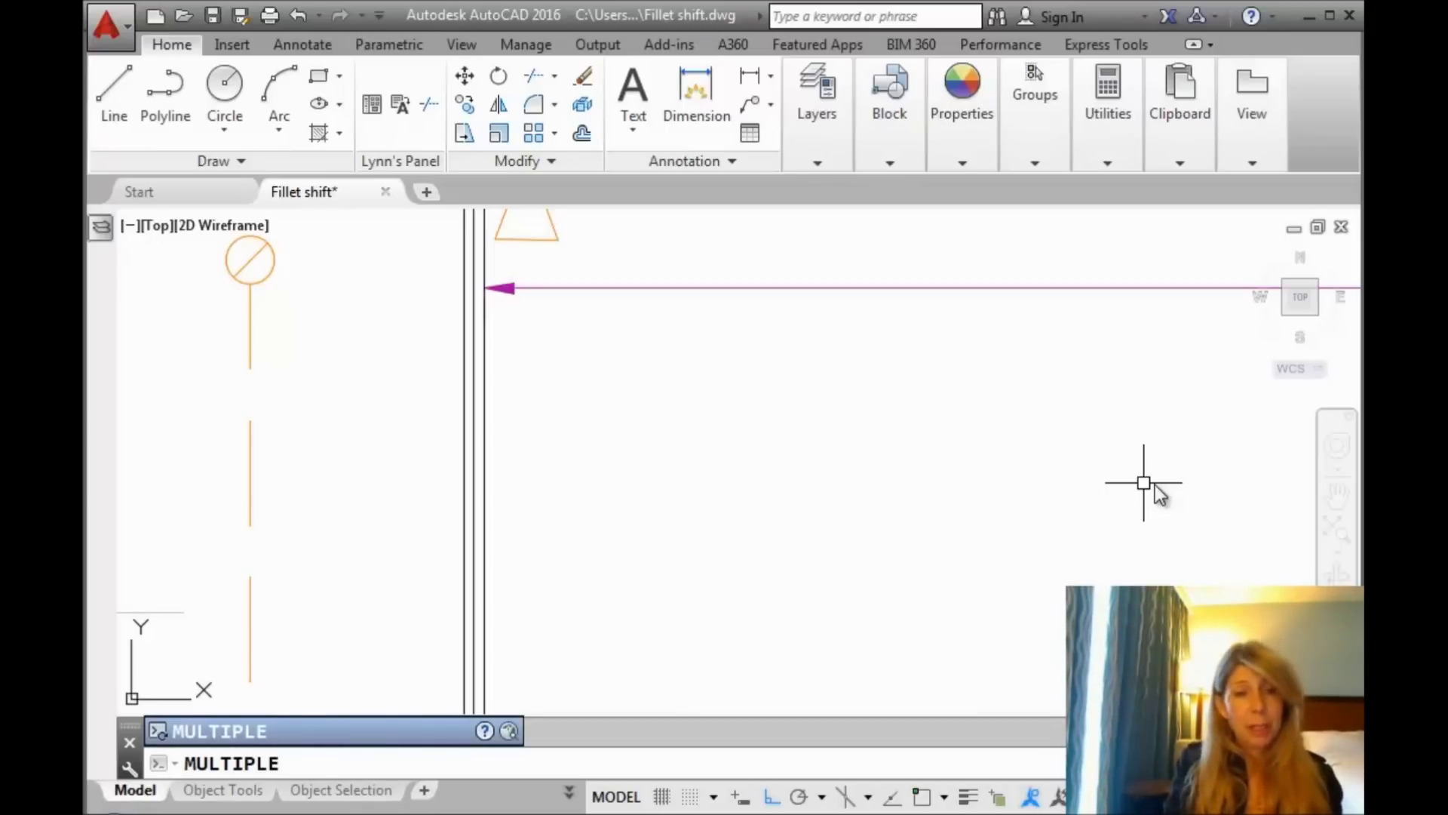
pyautogui.press('Return')
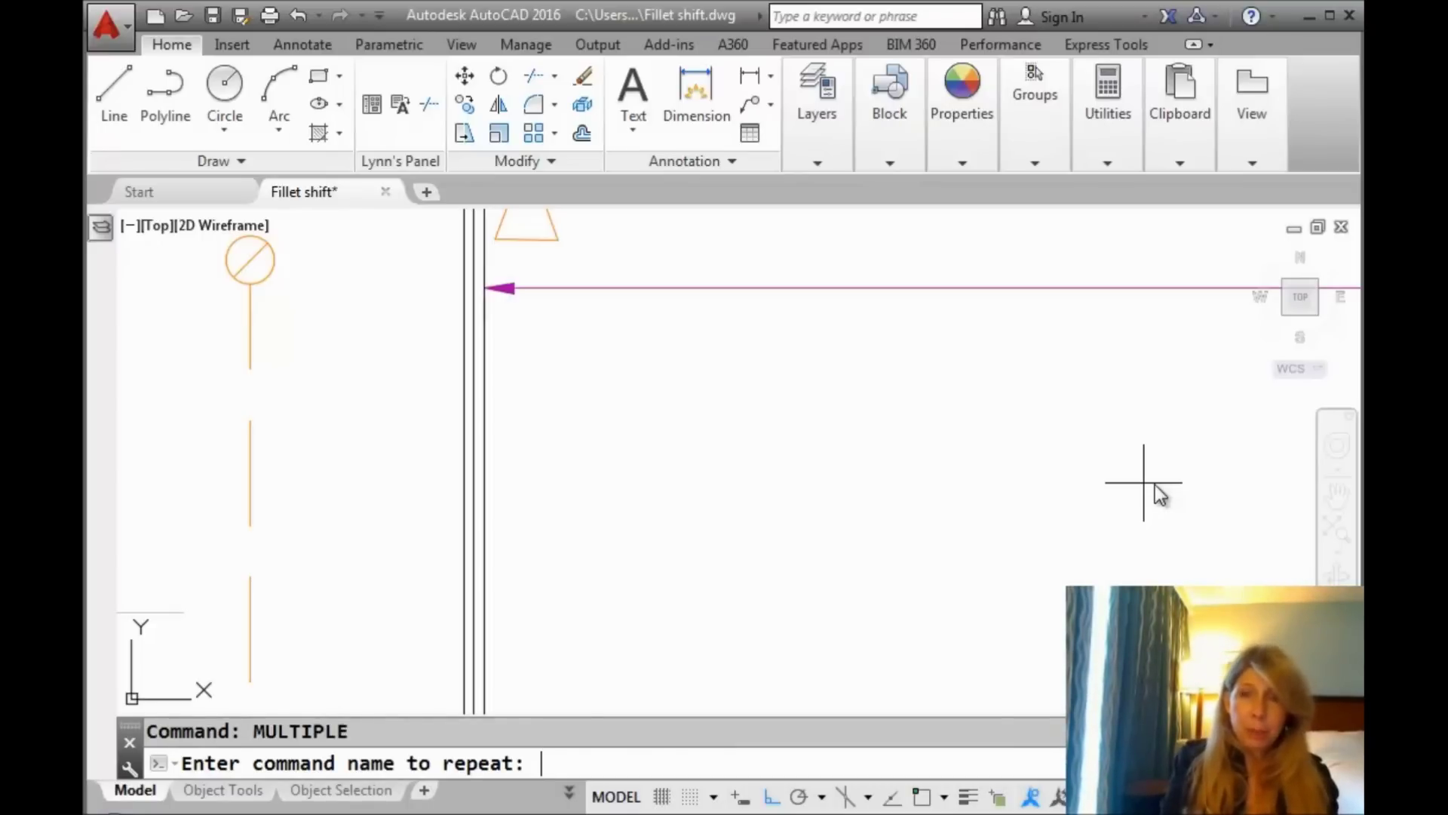
pyautogui.write('a')
pyautogui.press('Return')
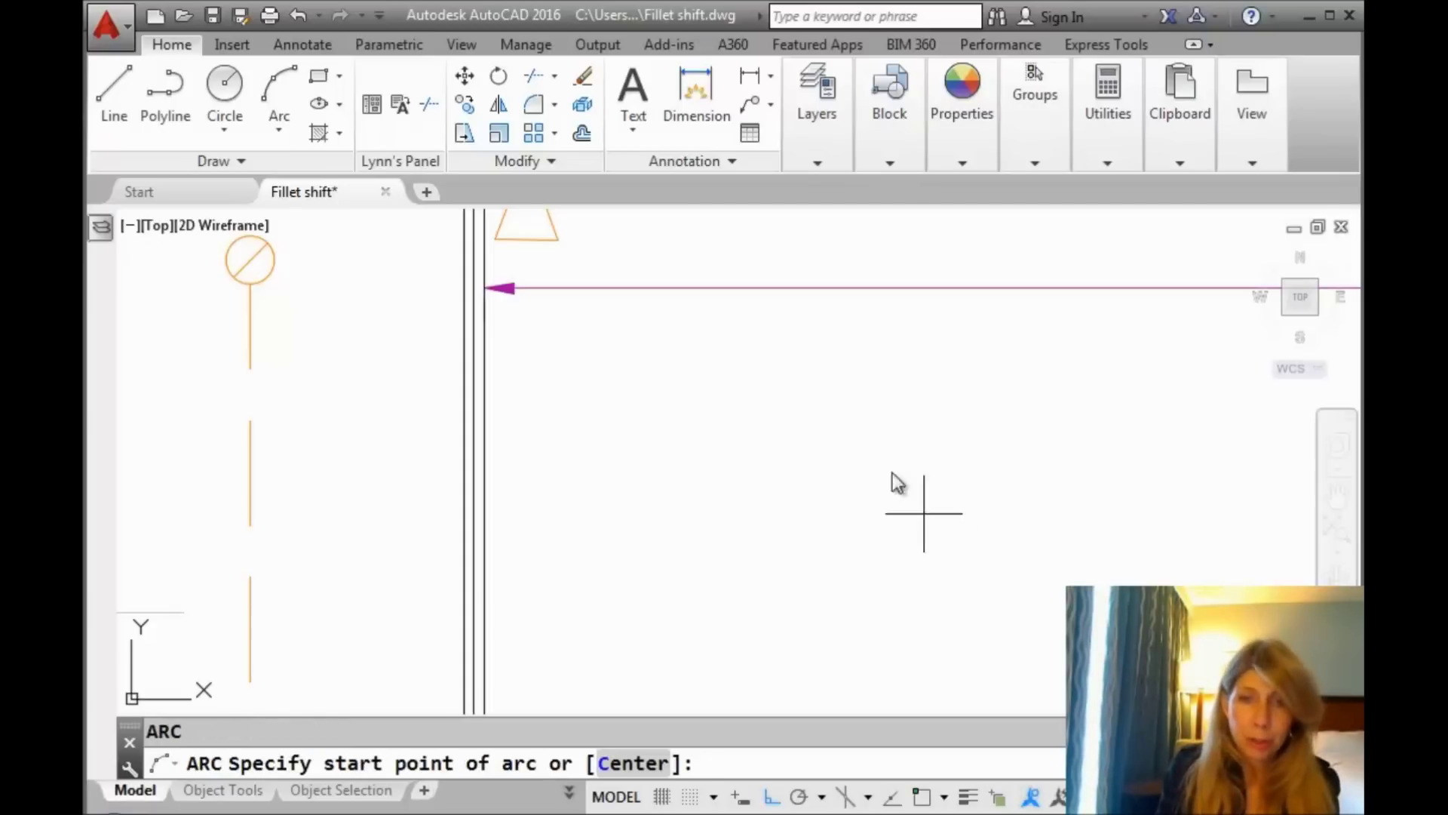
# - Draw three three-point arcs right of the double vertical line, then cancel the repeat
pyautogui.click(767, 347)
pyautogui.click(770, 404)
pyautogui.click(873, 446)
pyautogui.press('Return')
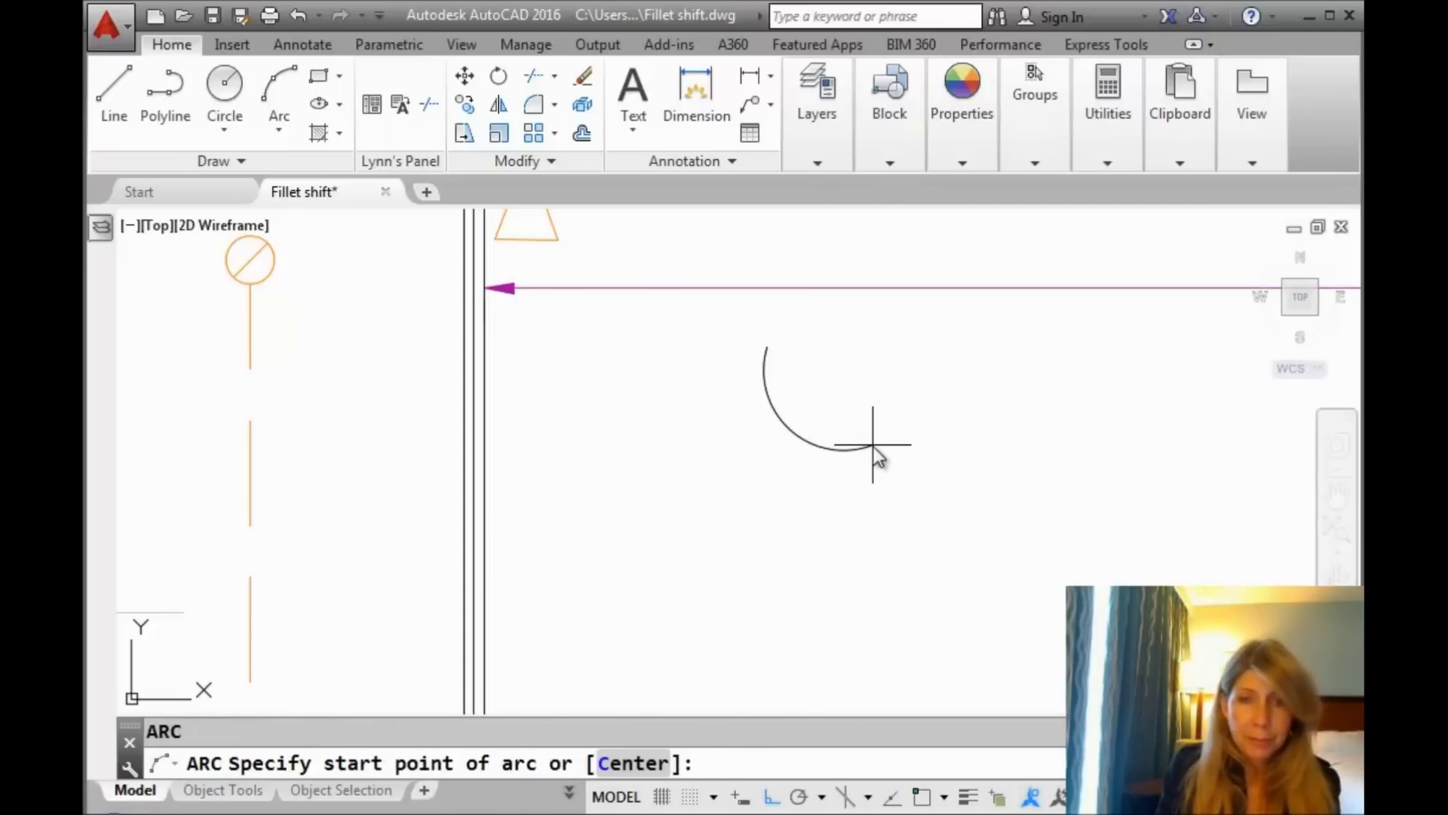
pyautogui.click(925, 351)
pyautogui.click(940, 483)
pyautogui.click(845, 516)
pyautogui.press('Return')
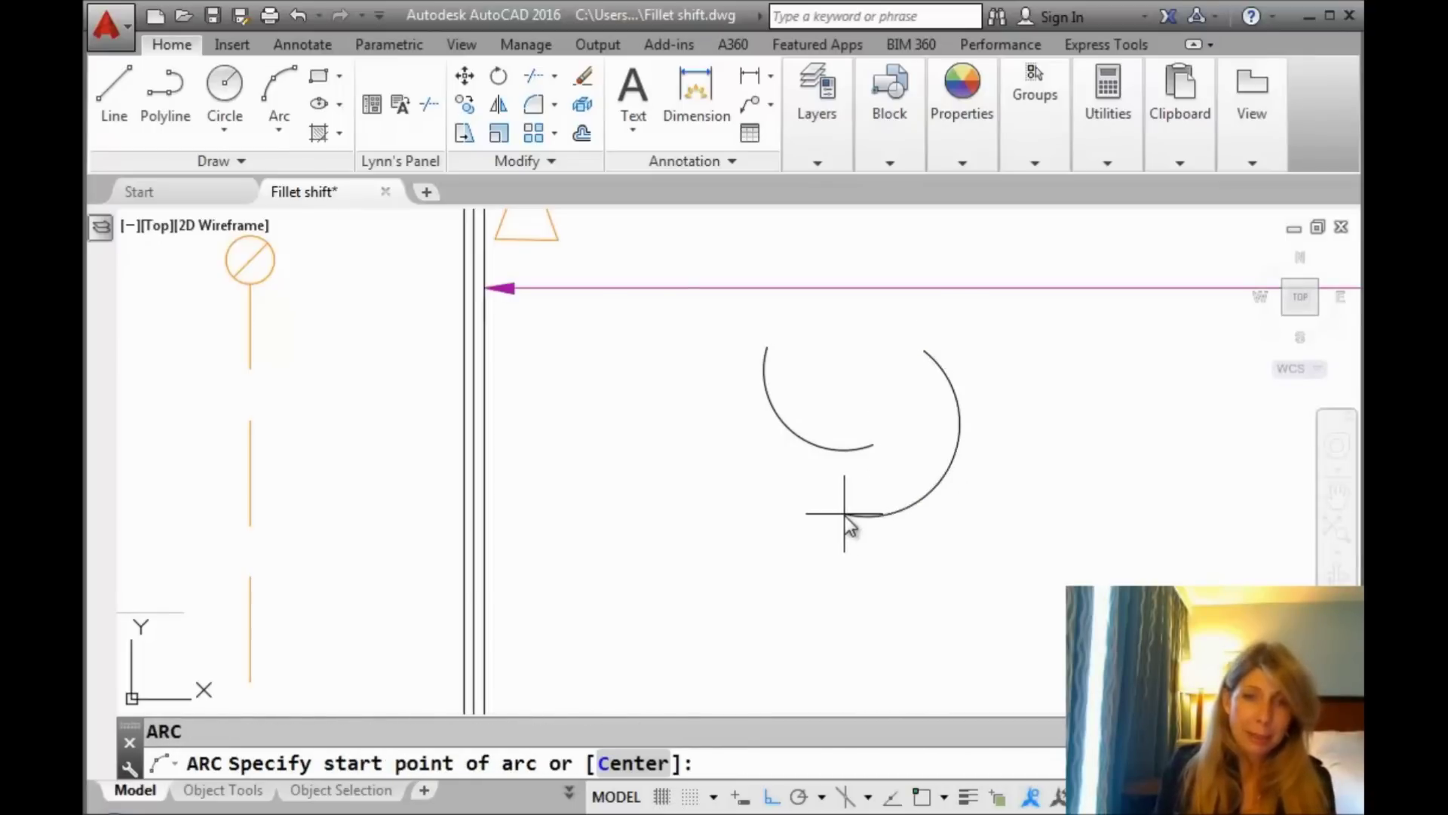
pyautogui.click(1010, 405)
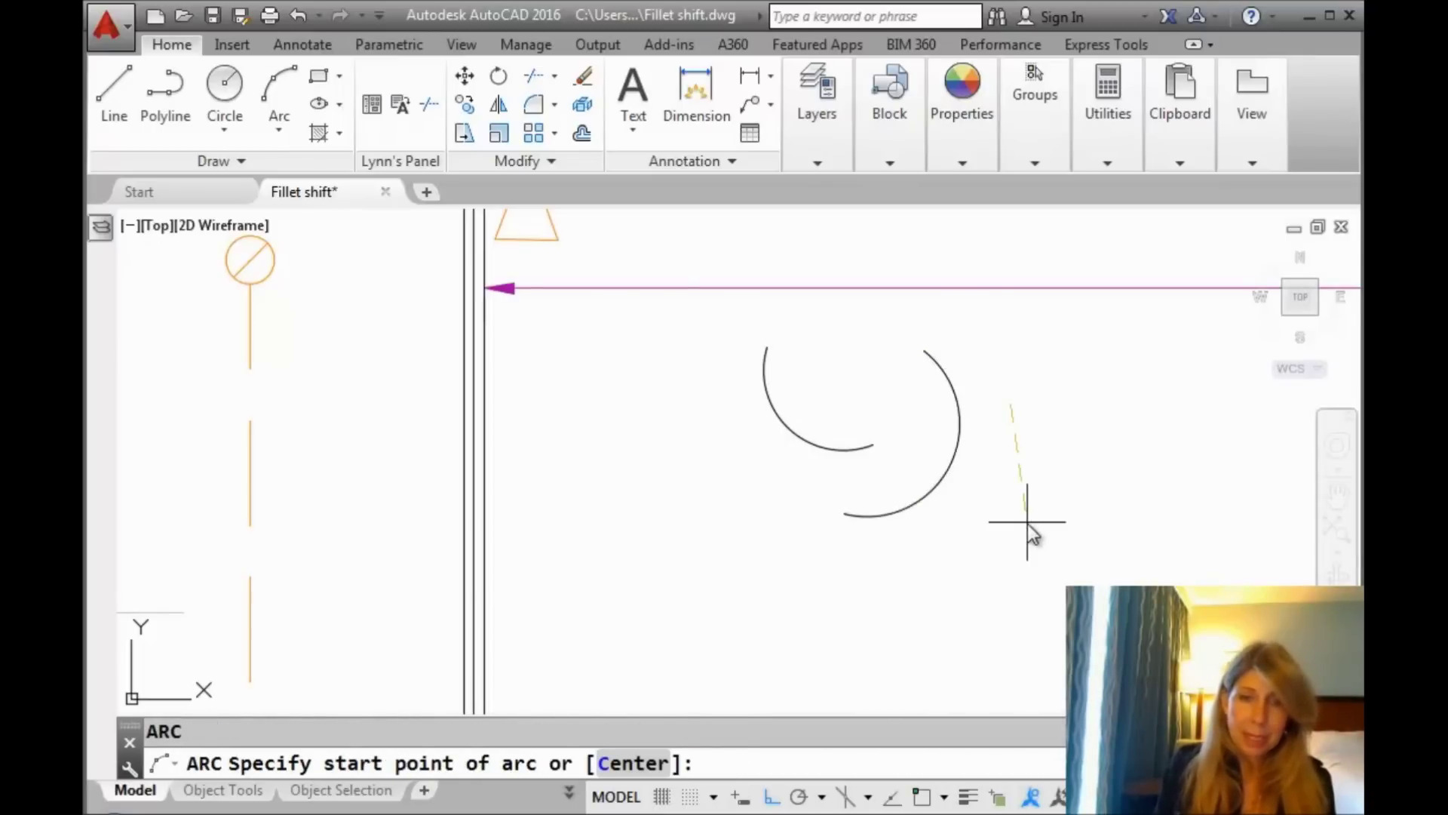
pyautogui.click(1028, 510)
pyautogui.click(1099, 512)
pyautogui.press('Return')
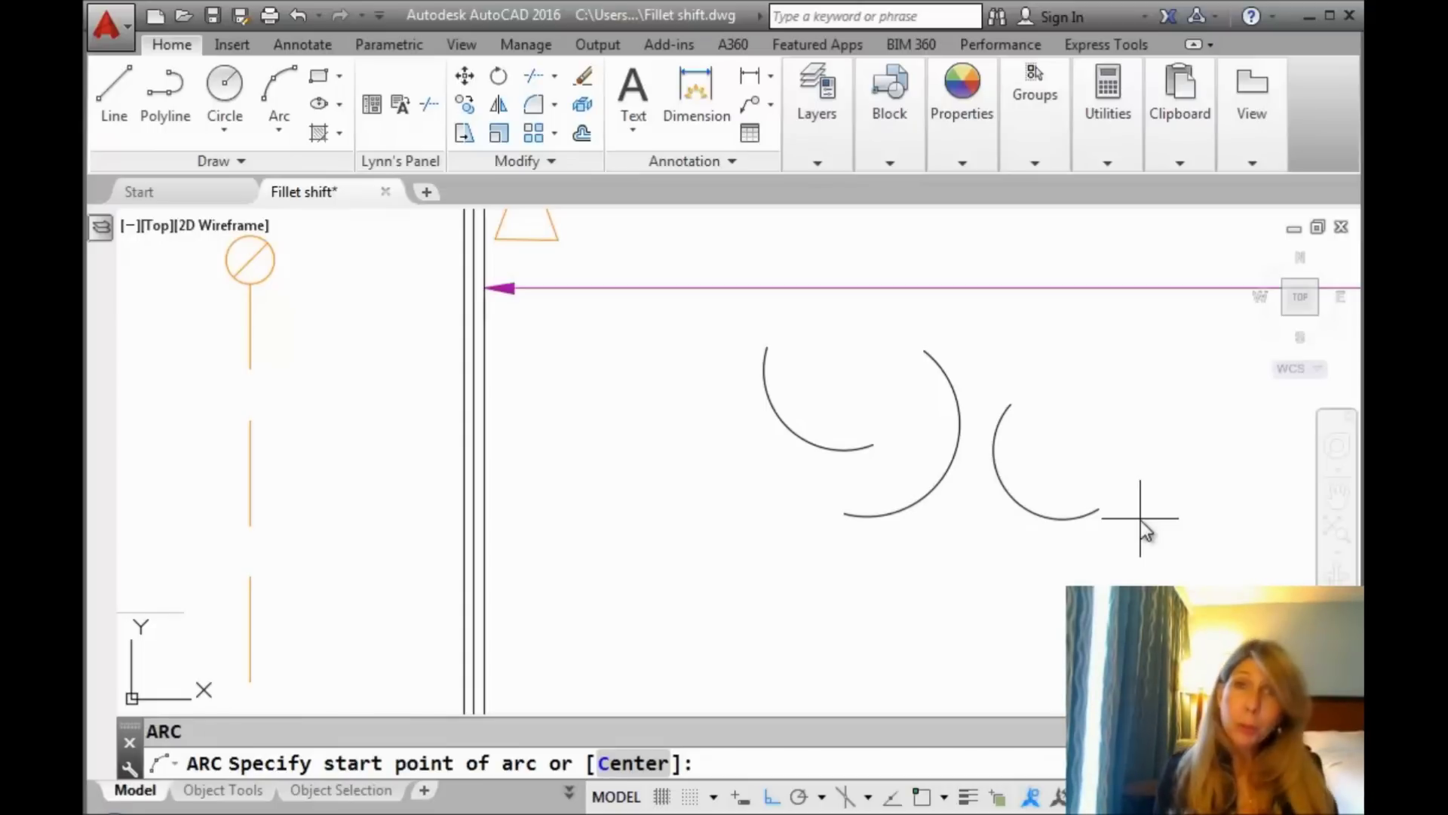
pyautogui.press('Escape')
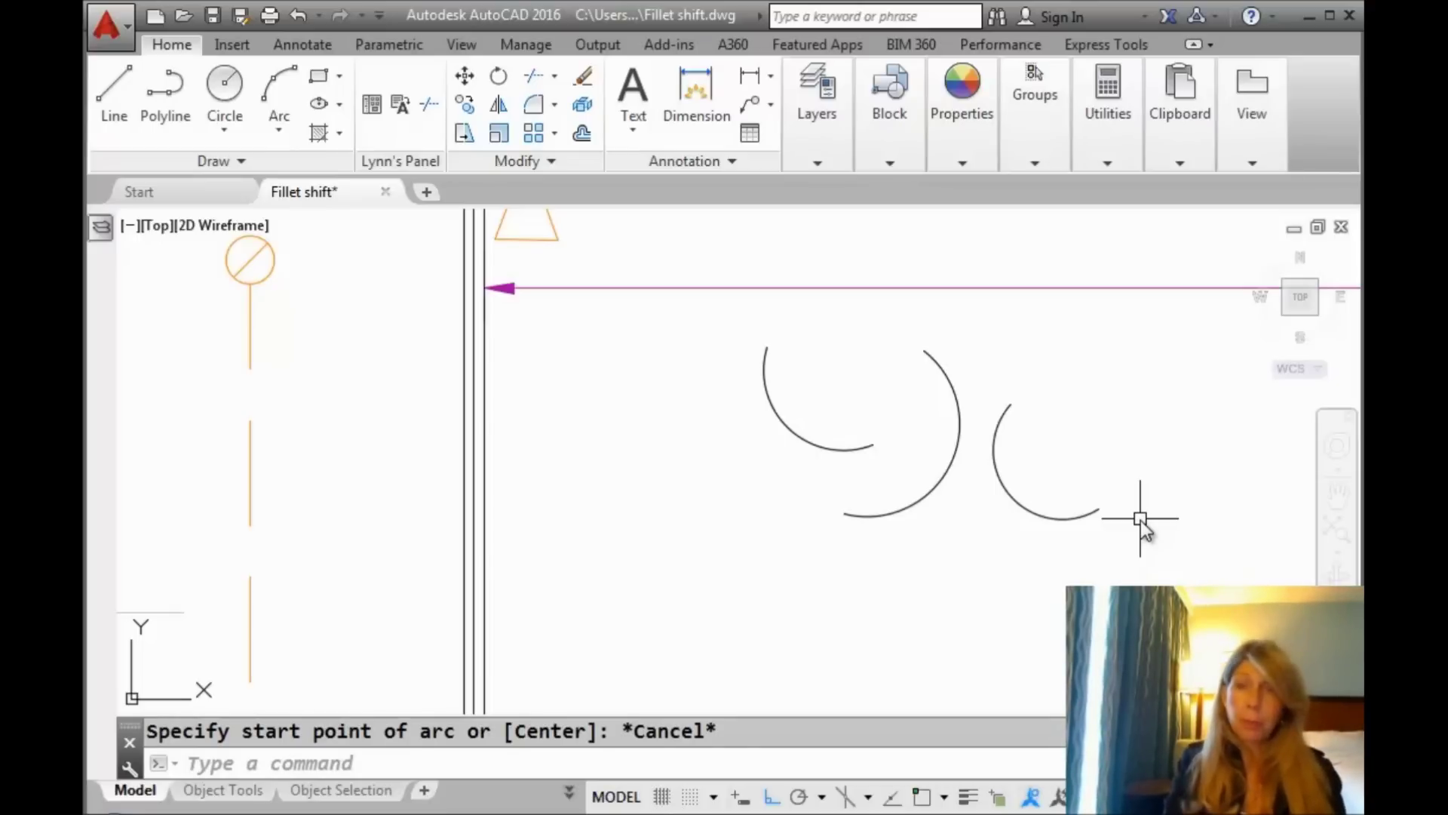
# - Start MULTIPLE with BREAK so the break command keeps repeating
pyautogui.write('MUlit')
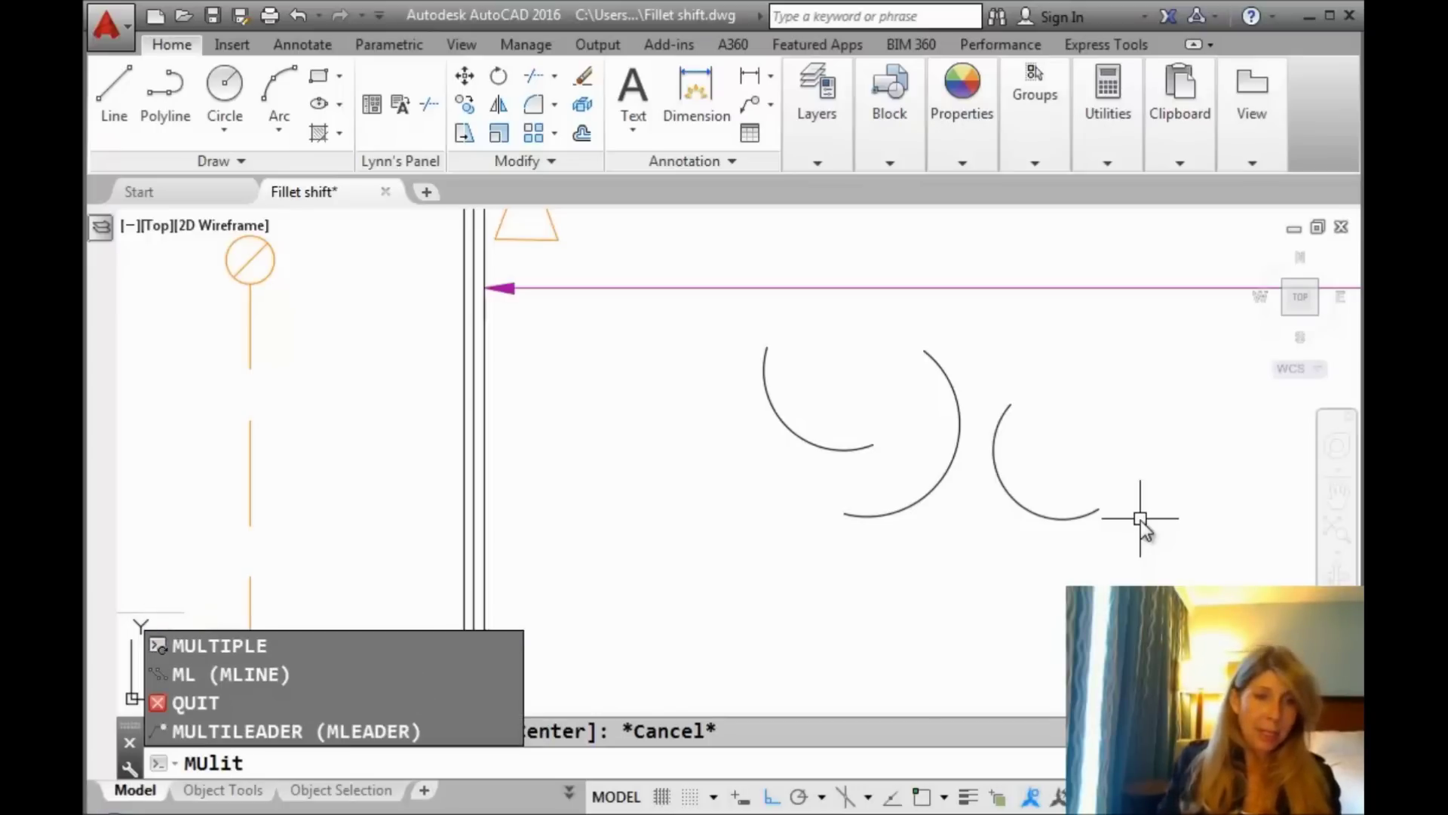
pyautogui.click(310, 646)
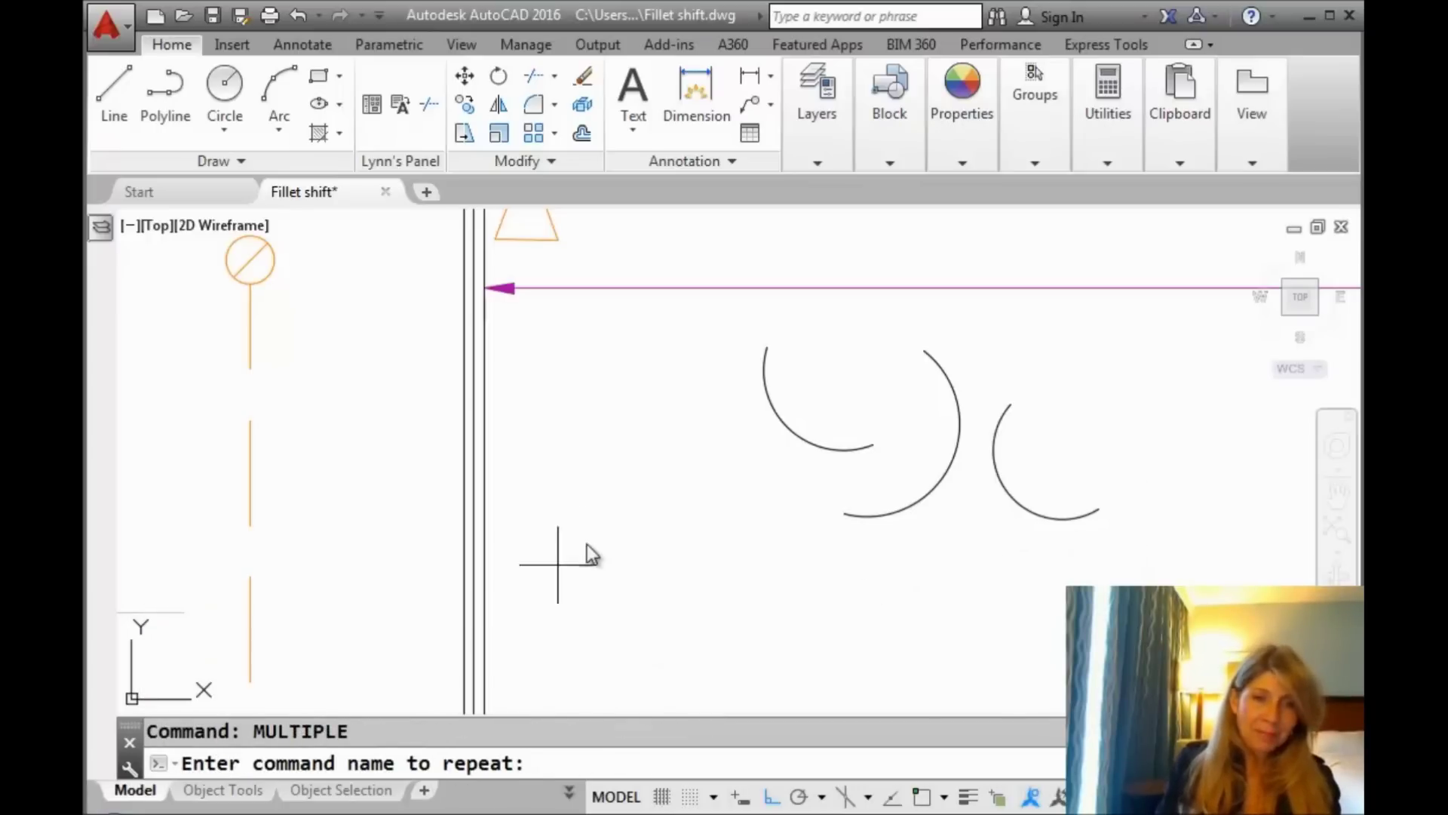
pyautogui.write('break')
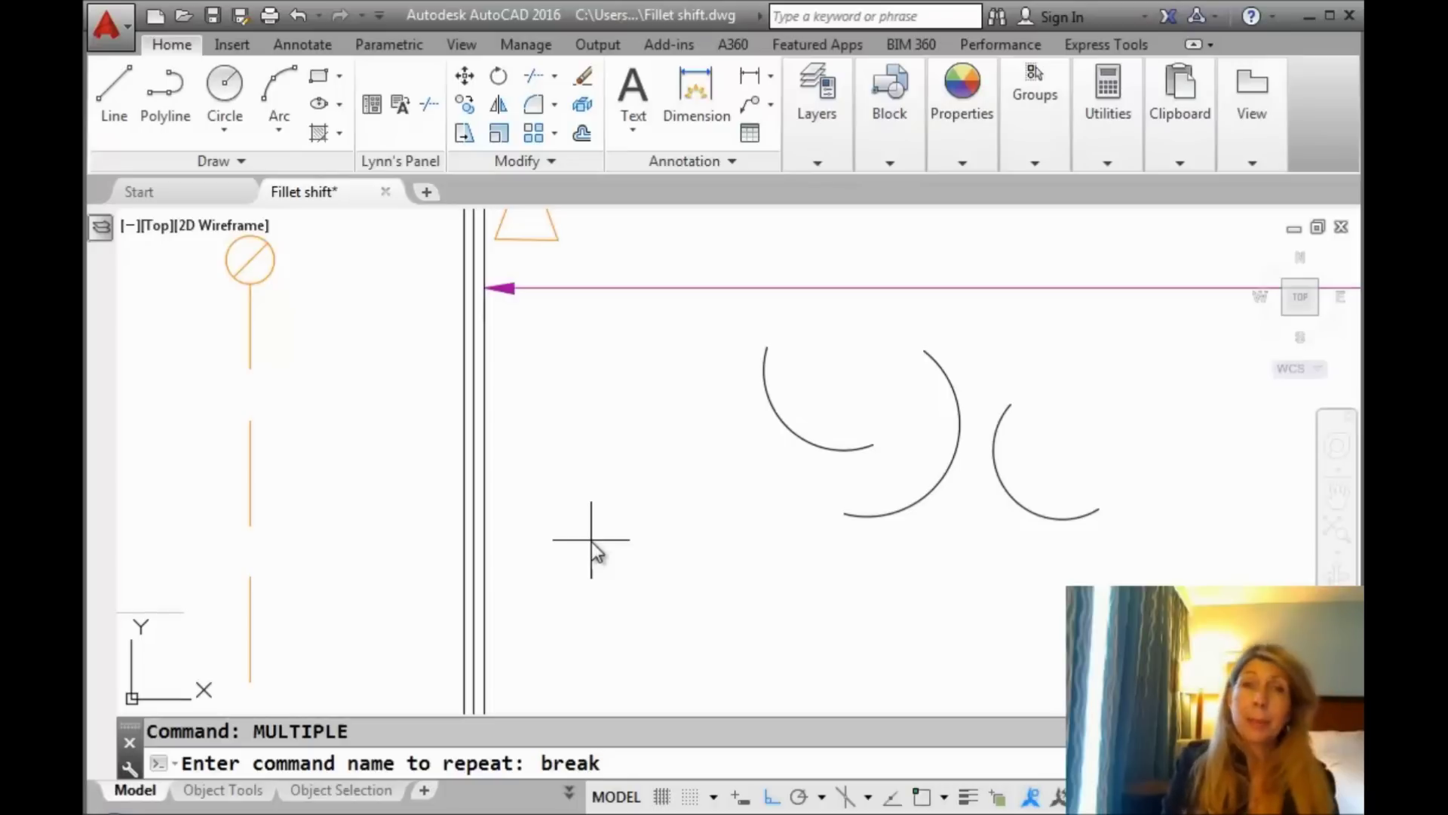
pyautogui.press('Return')
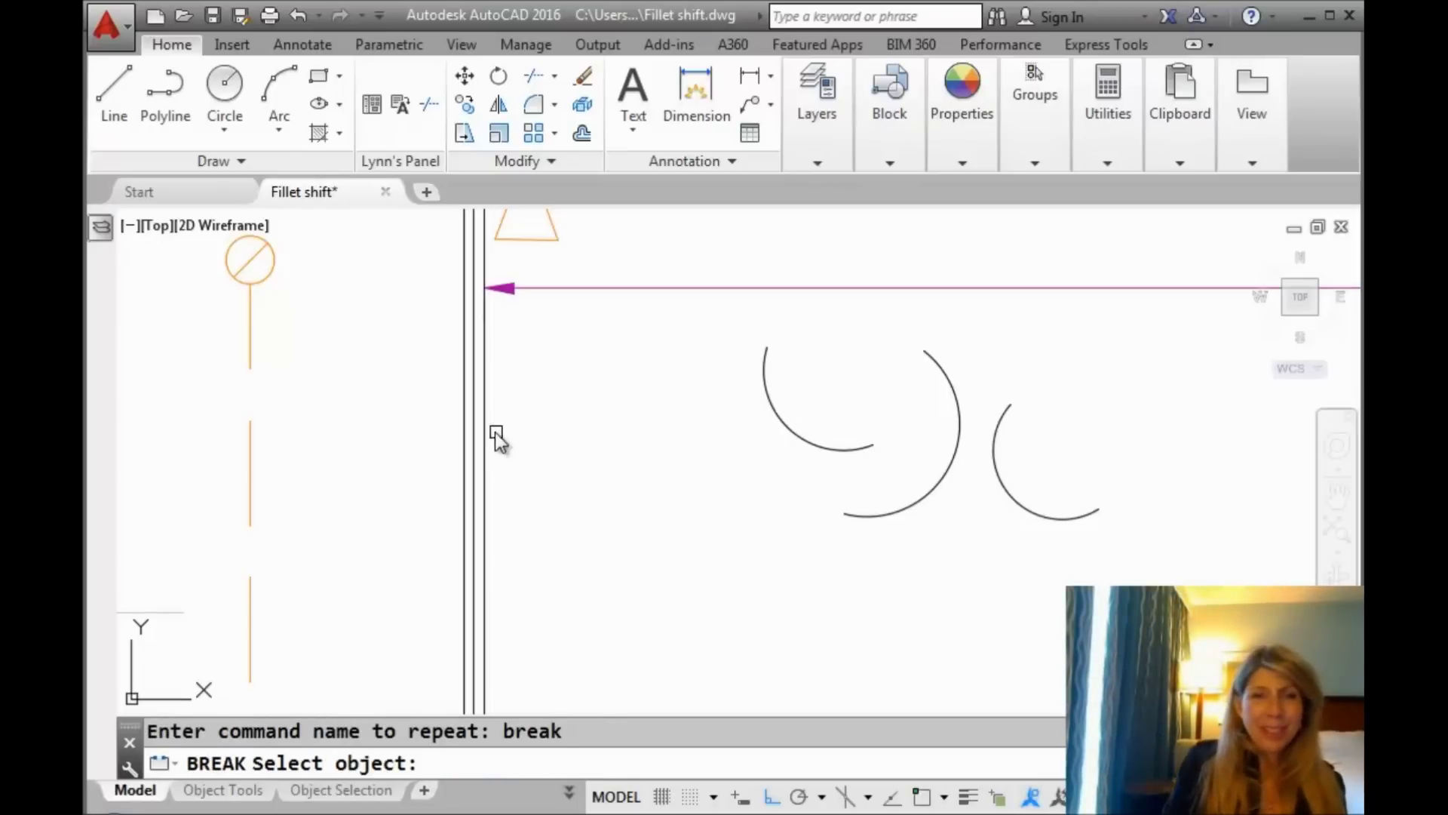
# - Break gaps into the left, right and middle vertical lines, then stop repeating
pyautogui.click(464, 402)
pyautogui.click(454, 450)
pyautogui.press('Return')
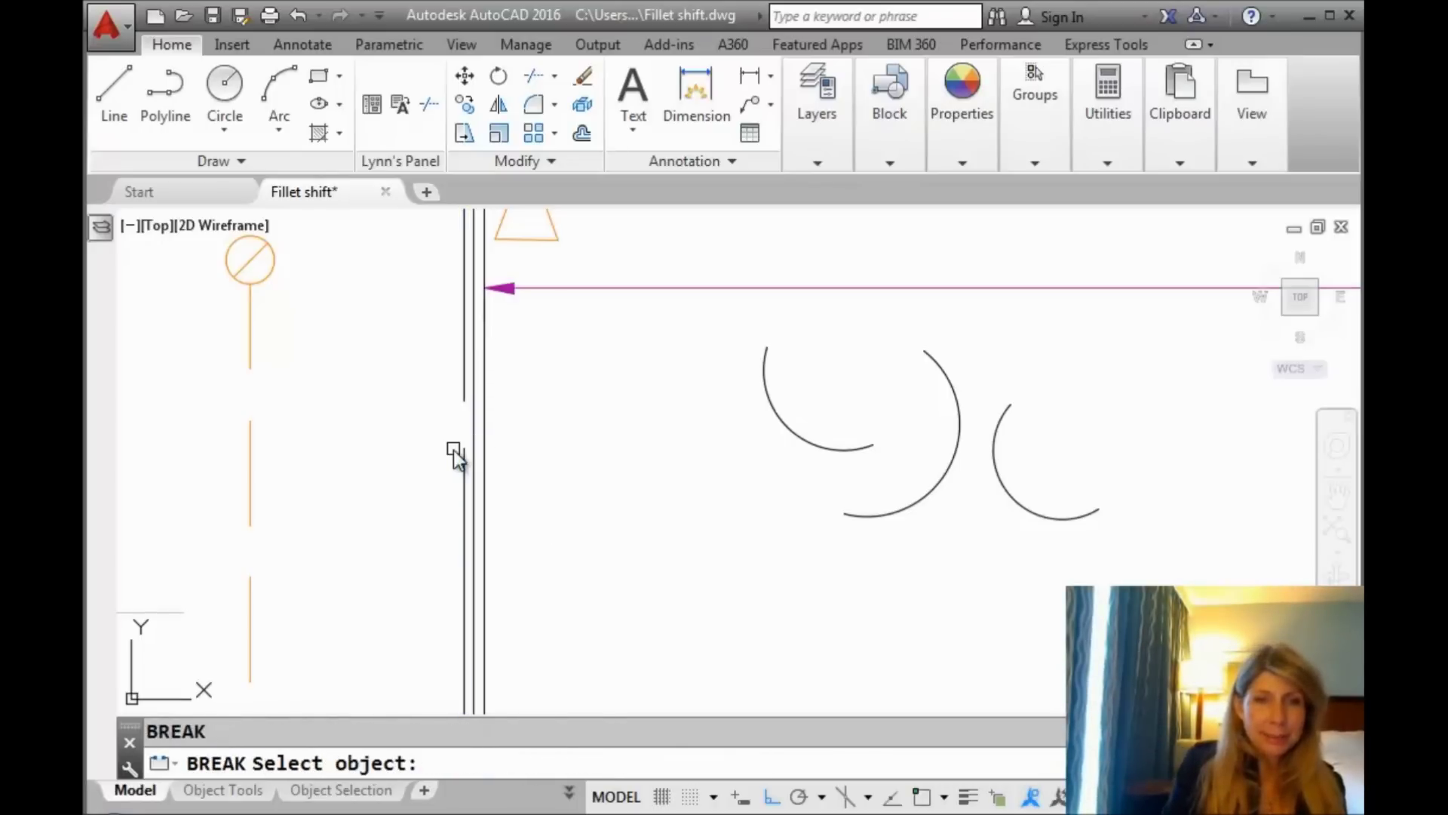
pyautogui.click(485, 412)
pyautogui.click(484, 472)
pyautogui.press('Return')
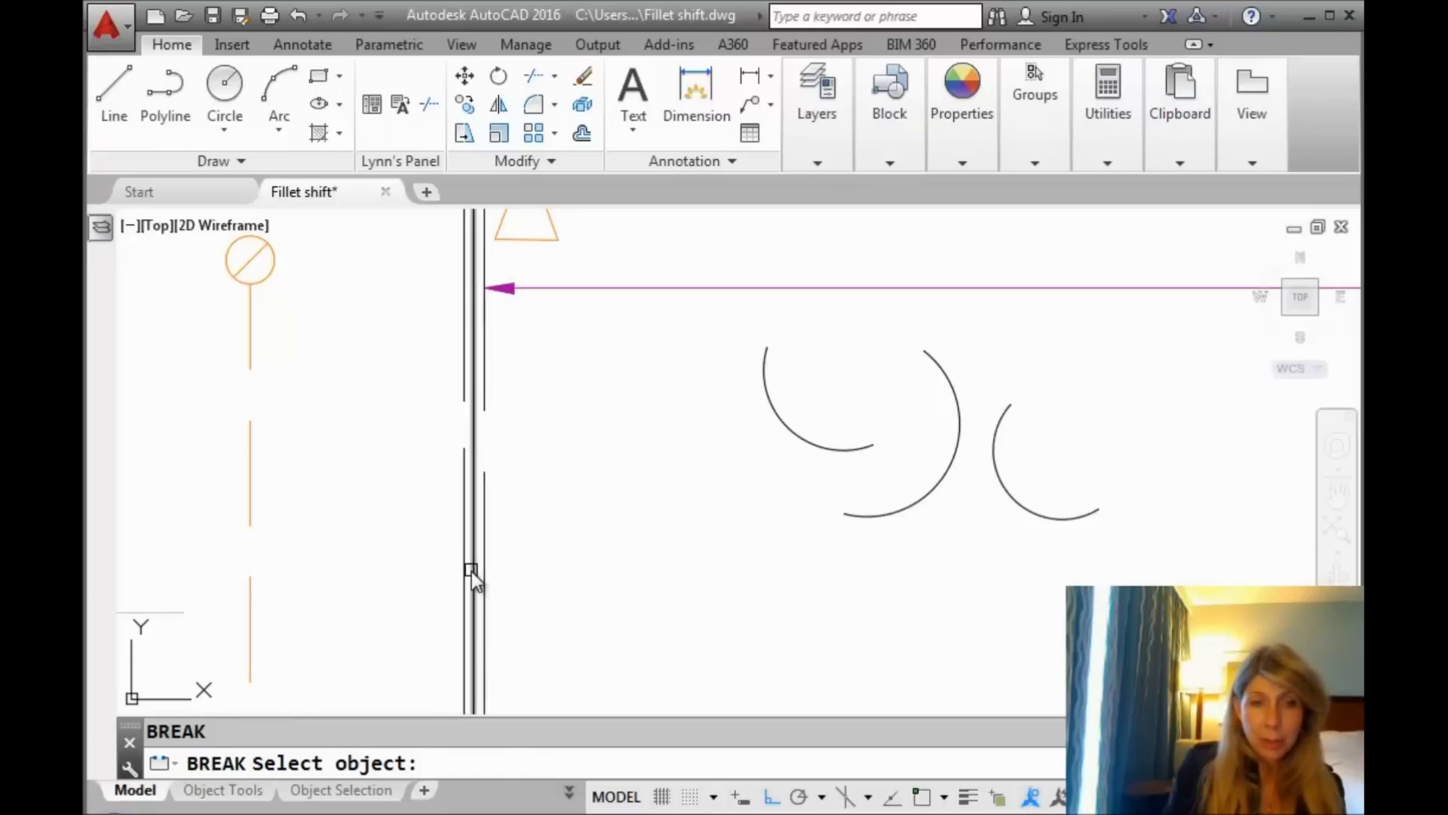
pyautogui.click(472, 572)
pyautogui.click(472, 594)
pyautogui.press('Return')
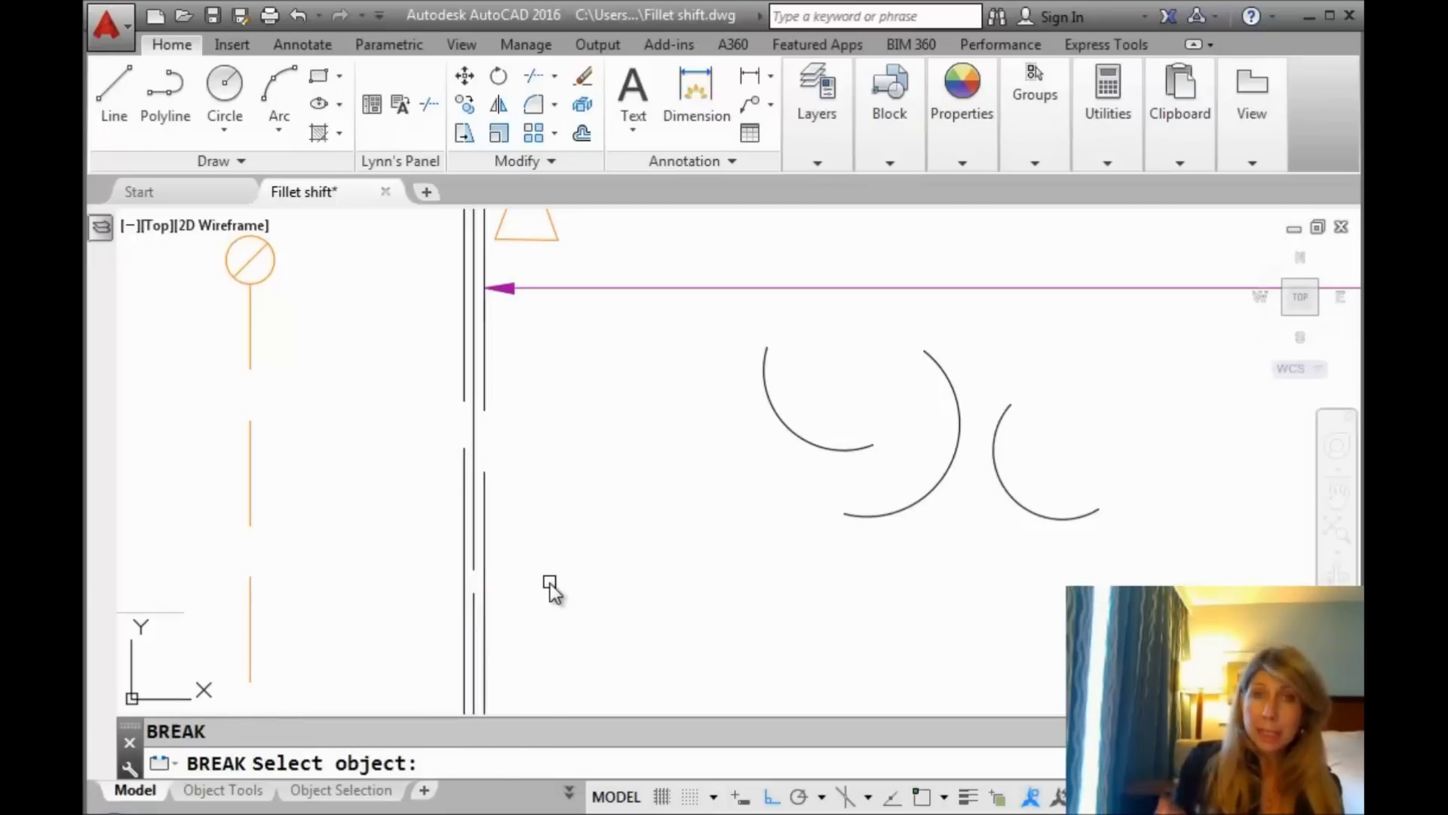
pyautogui.press('Escape')
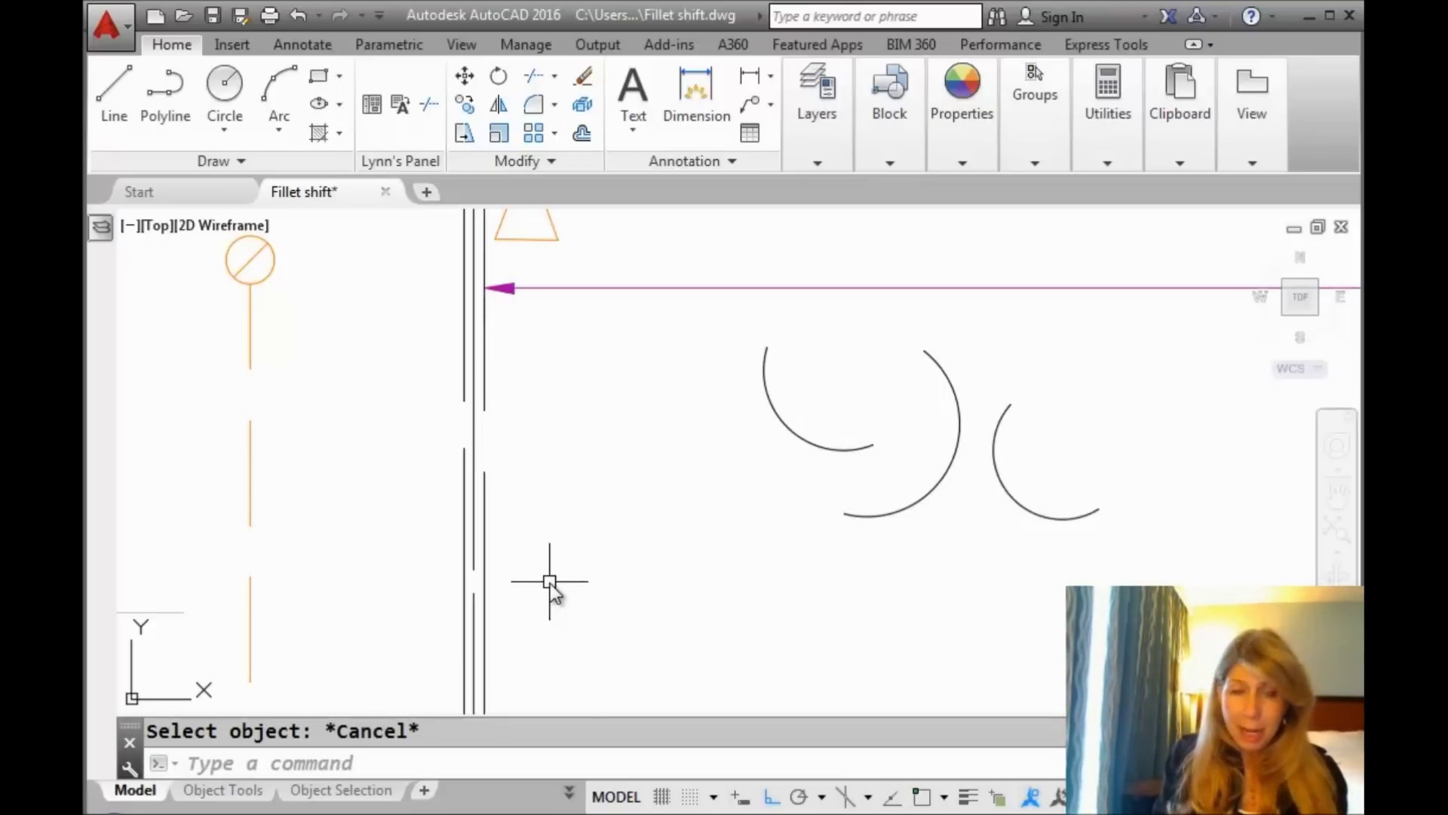
# - Recall and discard an earlier command from history, then enter CUI
pyautogui.press('Up')
pyautogui.press('Up')
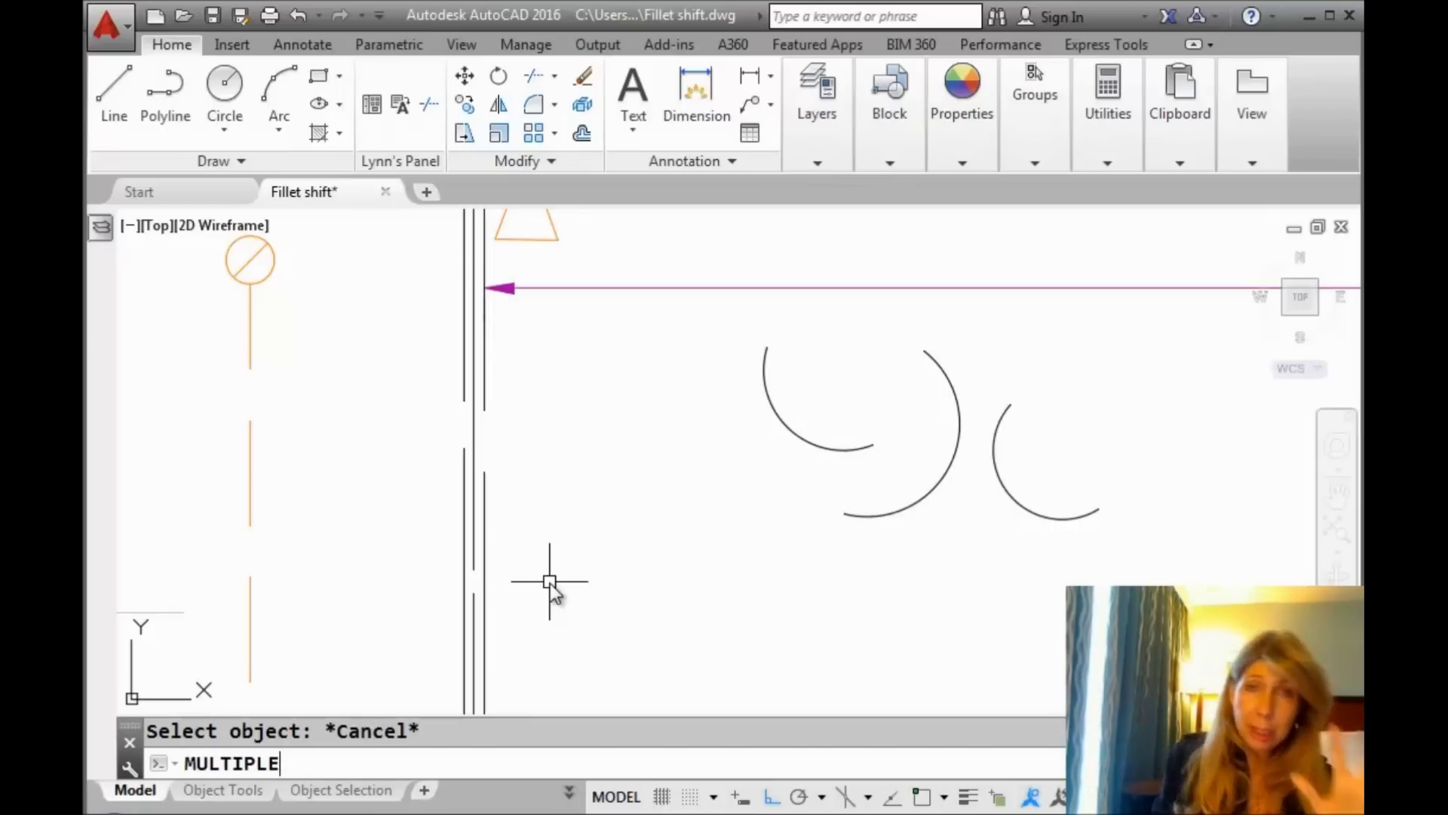
pyautogui.press('Escape')
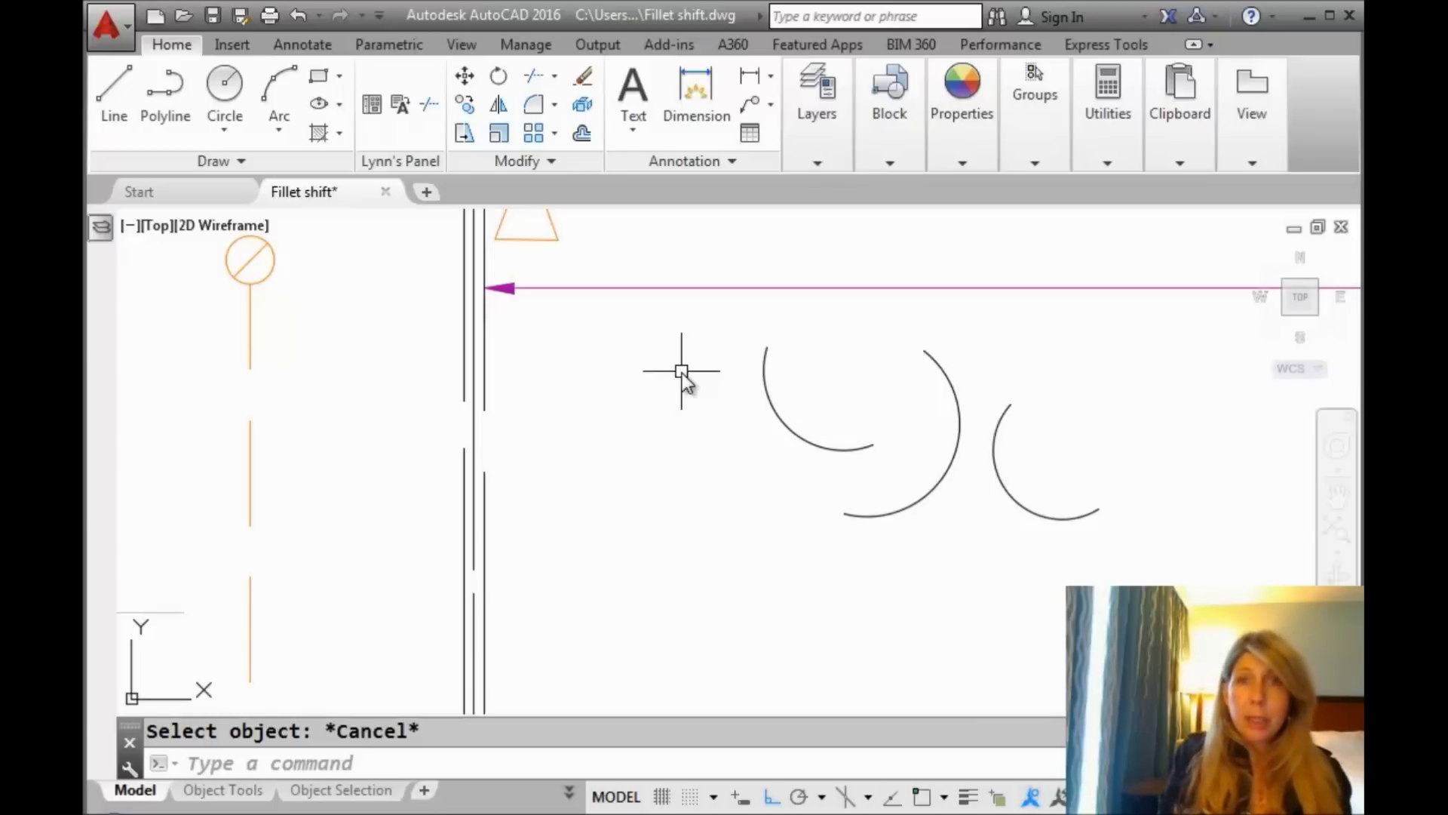
pyautogui.write('cui')
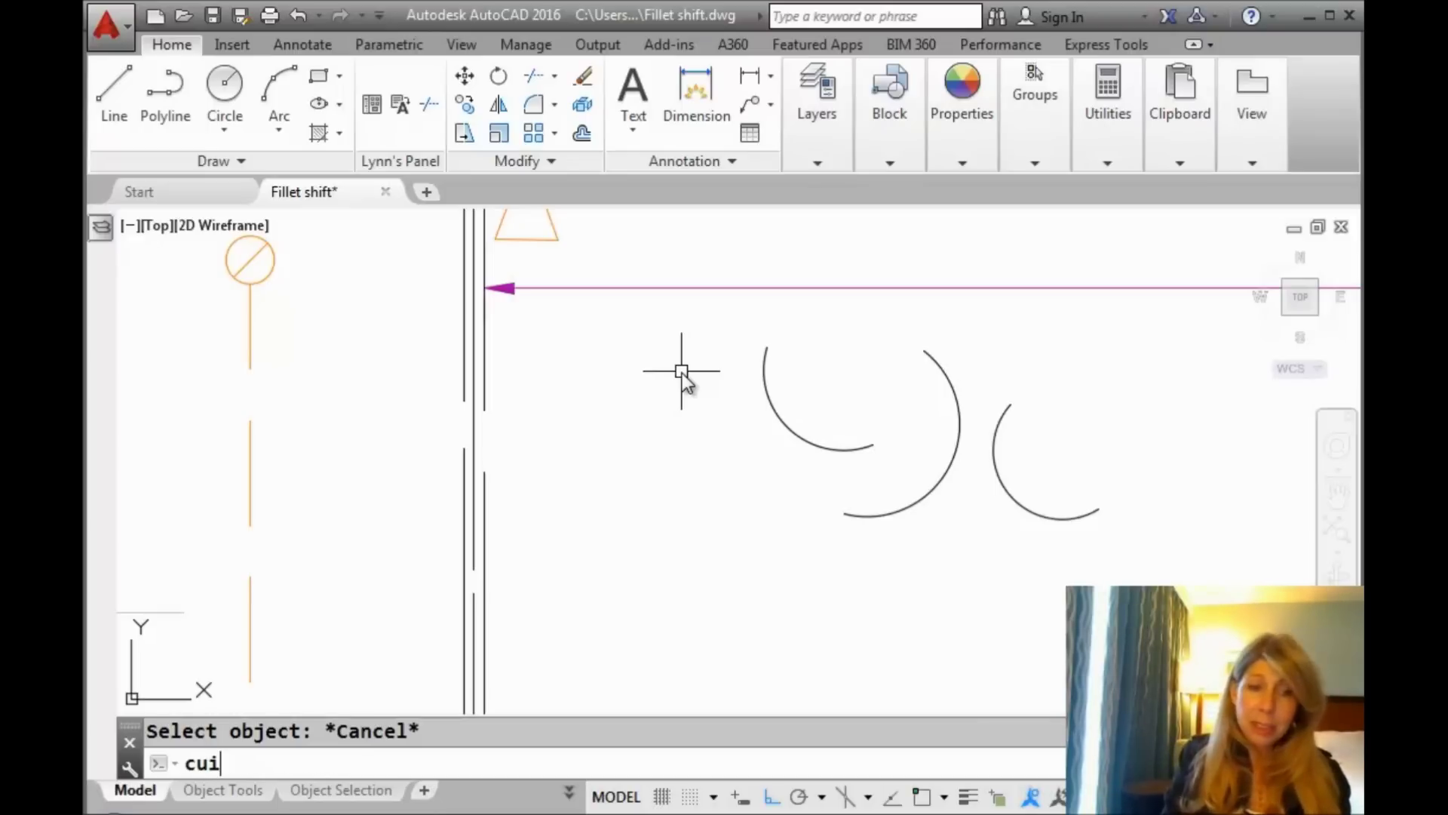
# - Open Customize User Interface and expand Ribbon > Panels > Lynn's Panel > Row 1
pyautogui.press('Return')
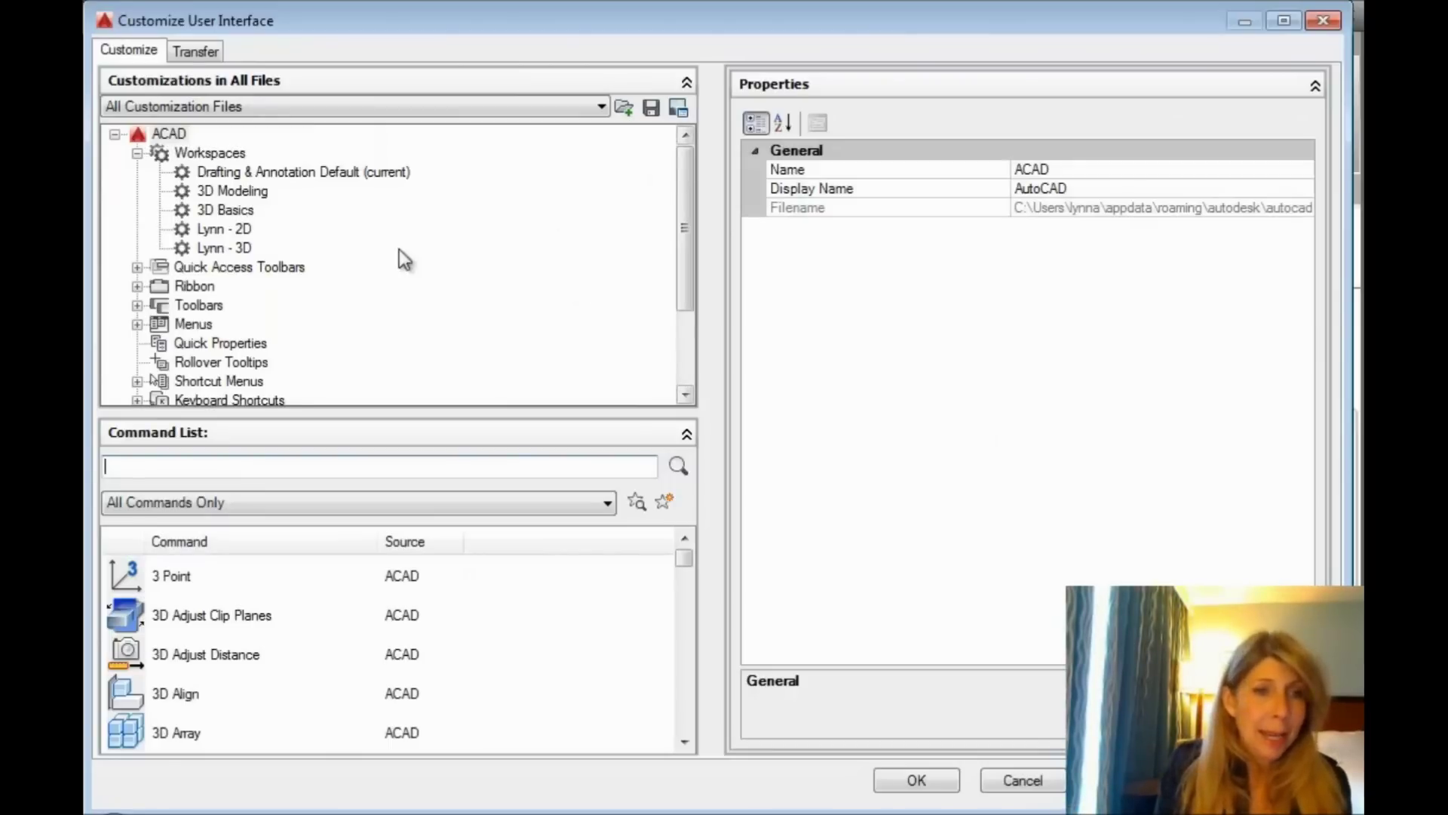
pyautogui.click(136, 287)
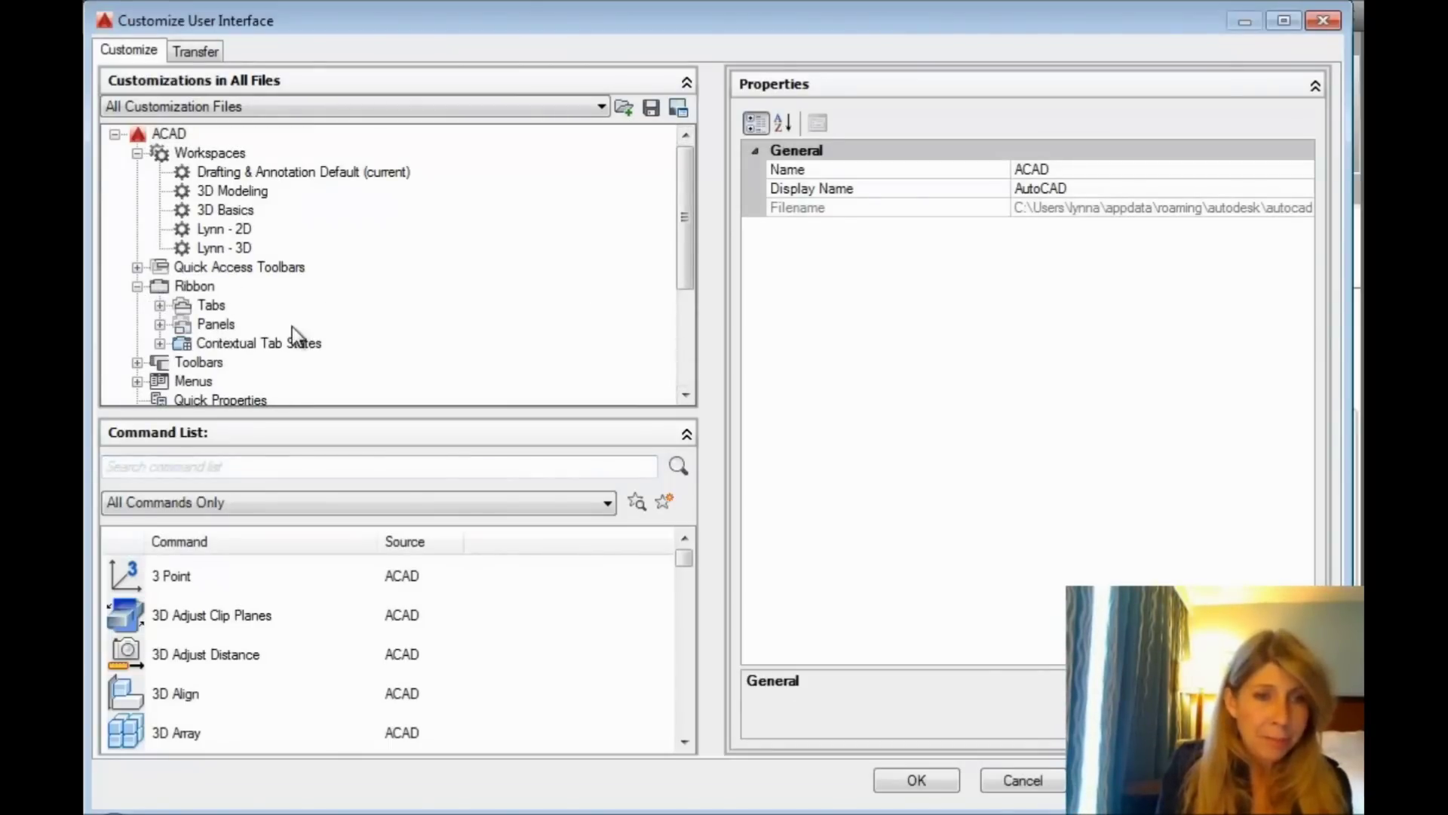
pyautogui.moveTo(688, 242); pyautogui.dragTo(685, 283)
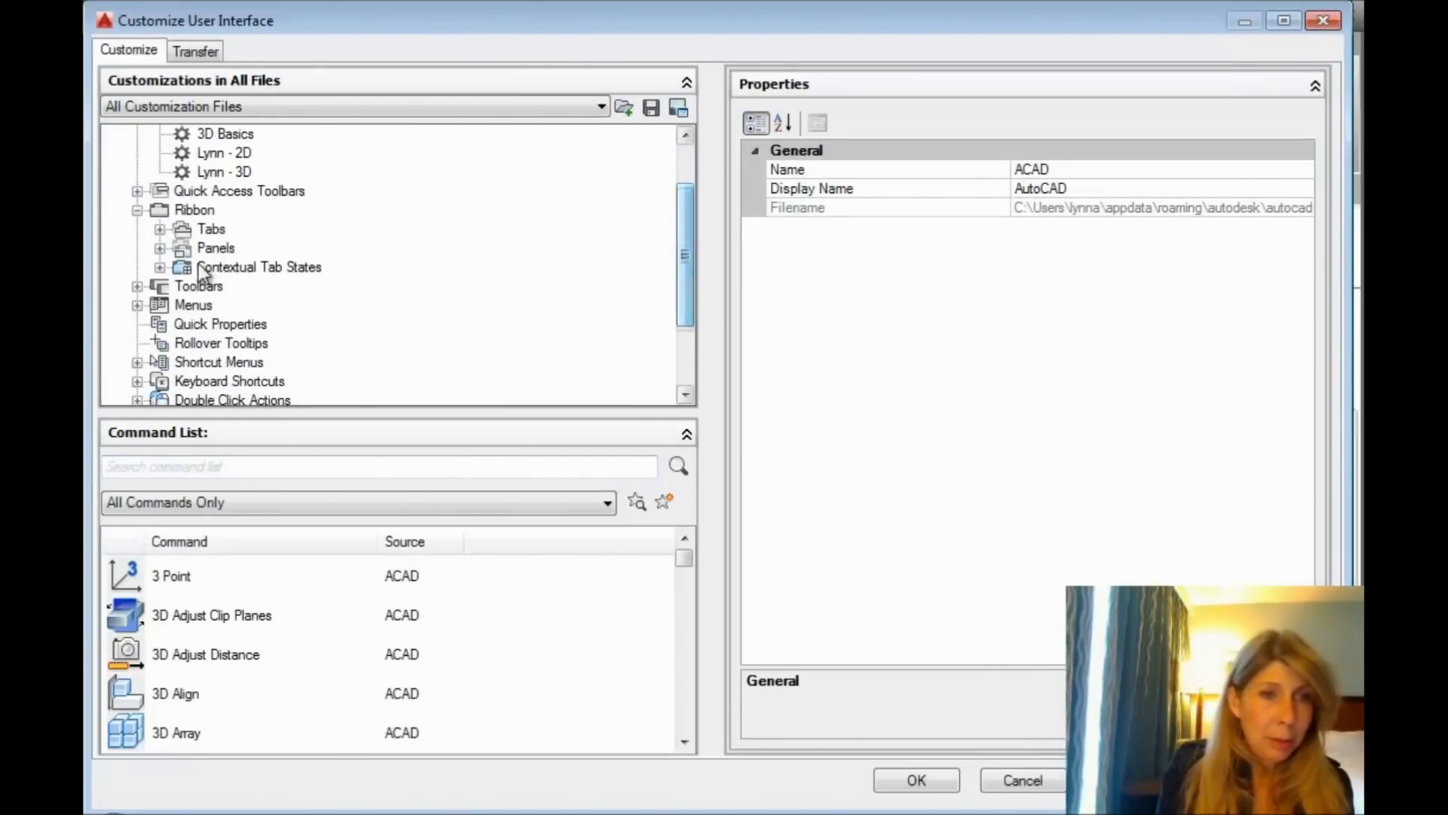
pyautogui.click(161, 248)
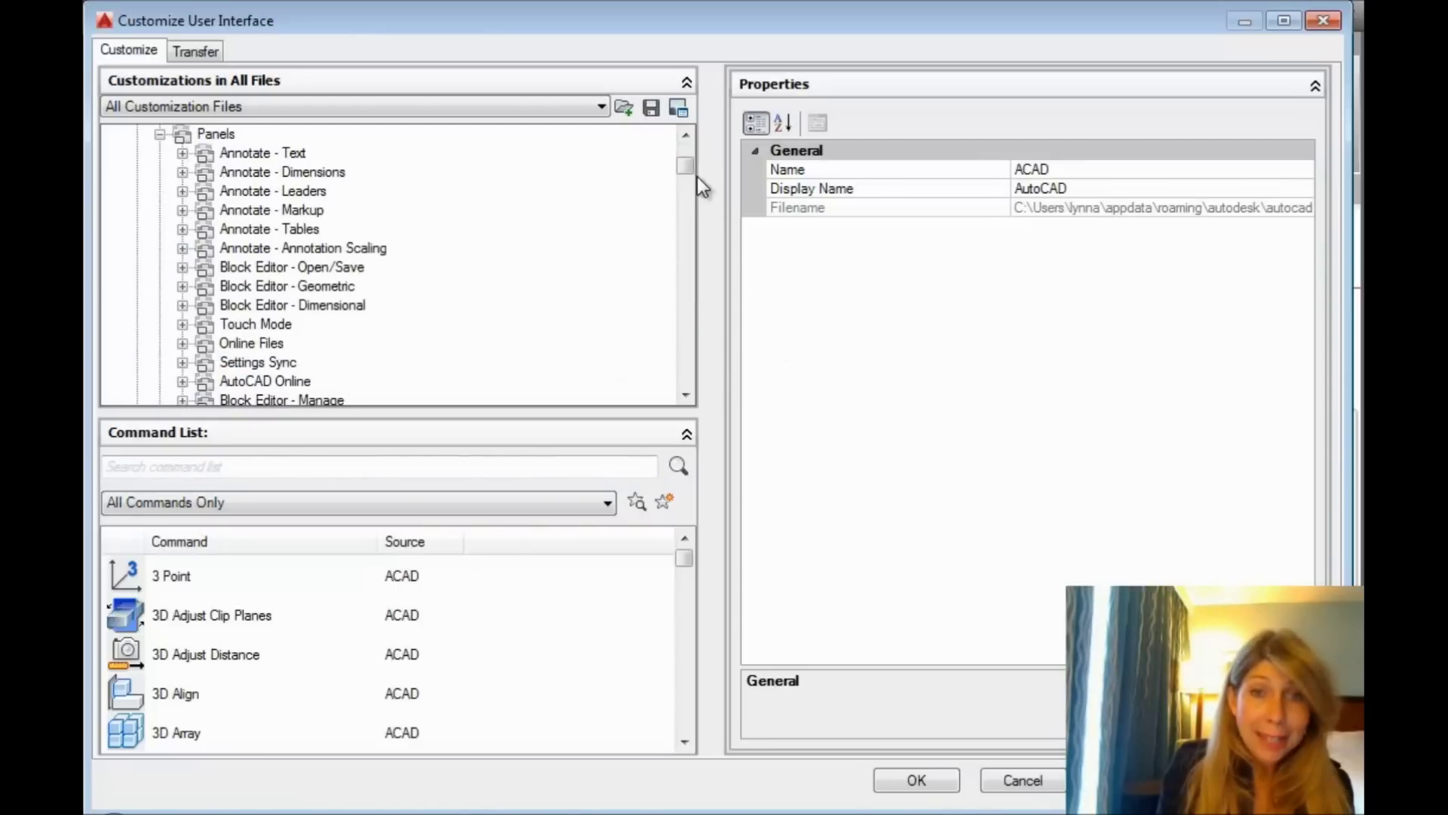
pyautogui.moveTo(688, 167); pyautogui.dragTo(662, 364)
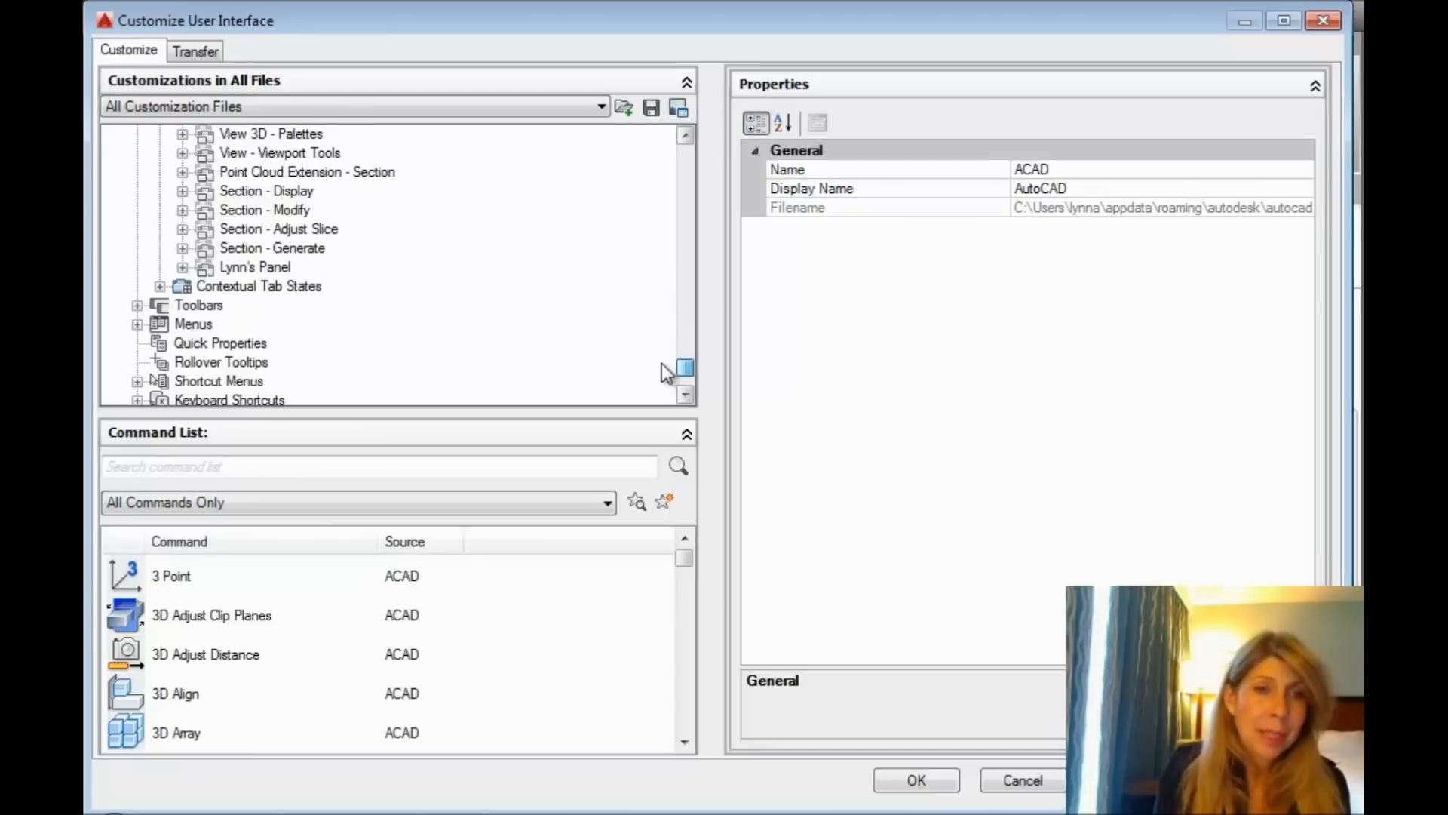
pyautogui.click(181, 267)
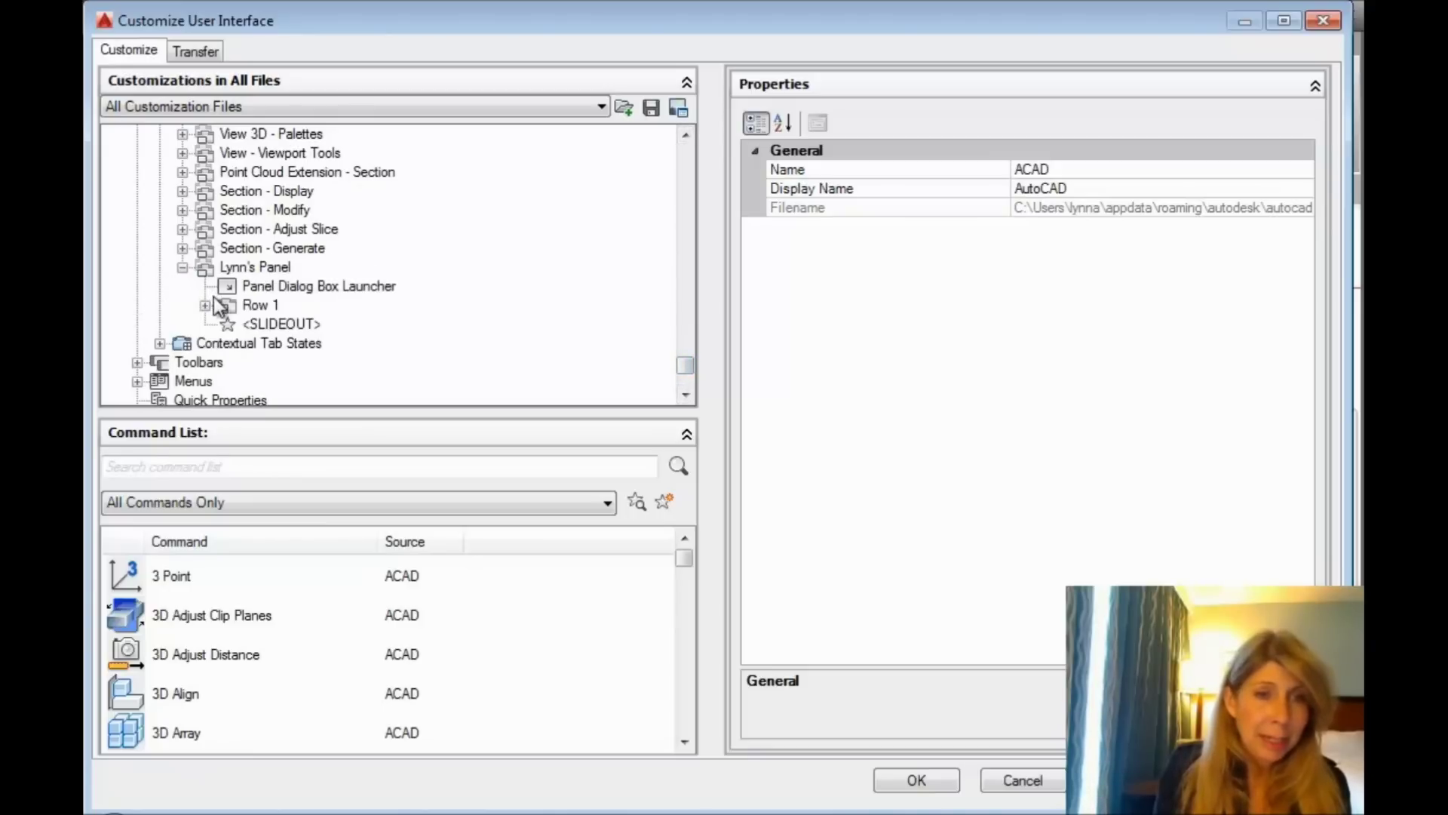
pyautogui.click(205, 306)
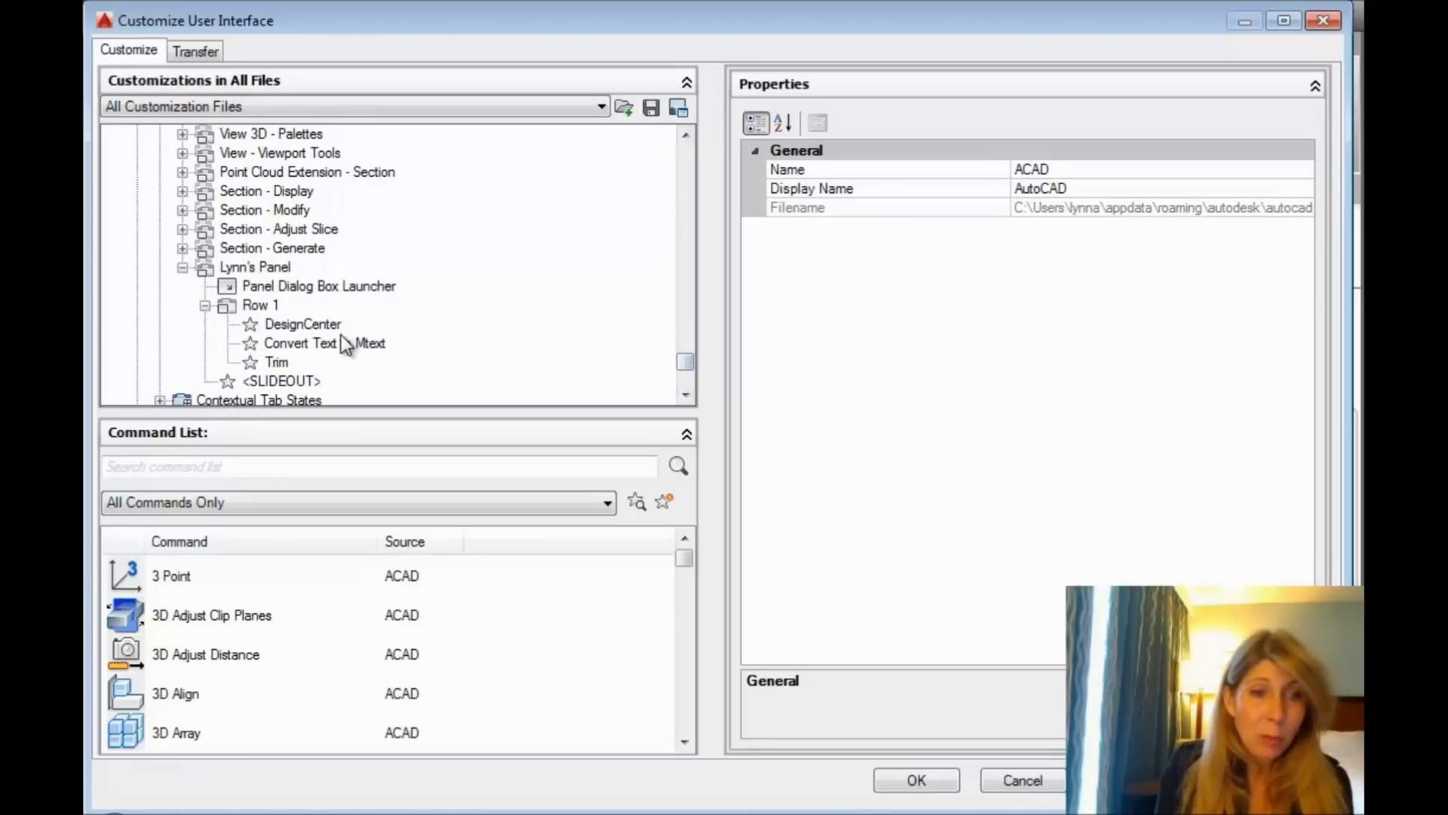
pyautogui.click(327, 468)
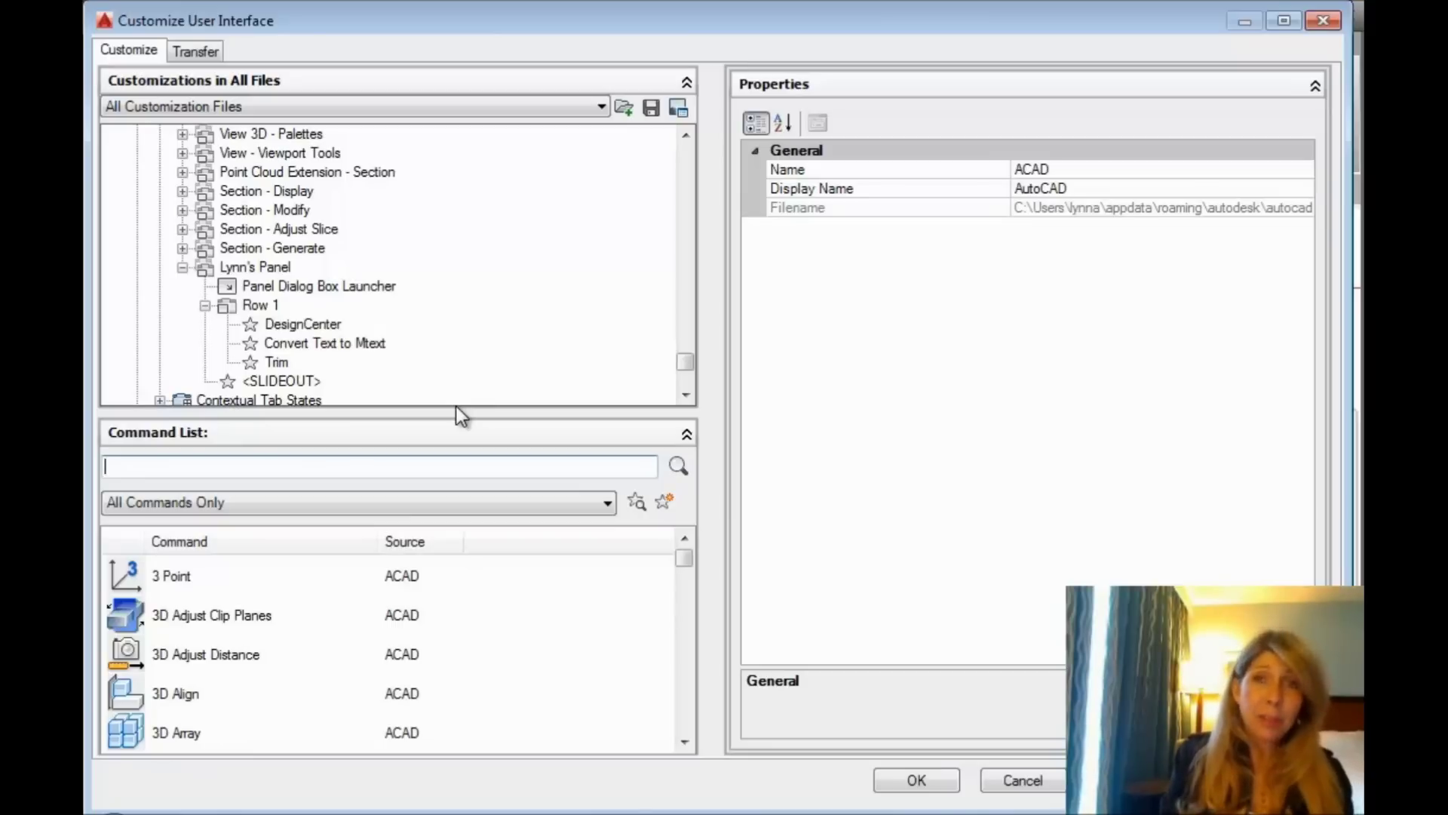
# - Search 'multip', drag Multiple into Lynn's Panel Row 1, and apply with OK
pyautogui.write('mu')
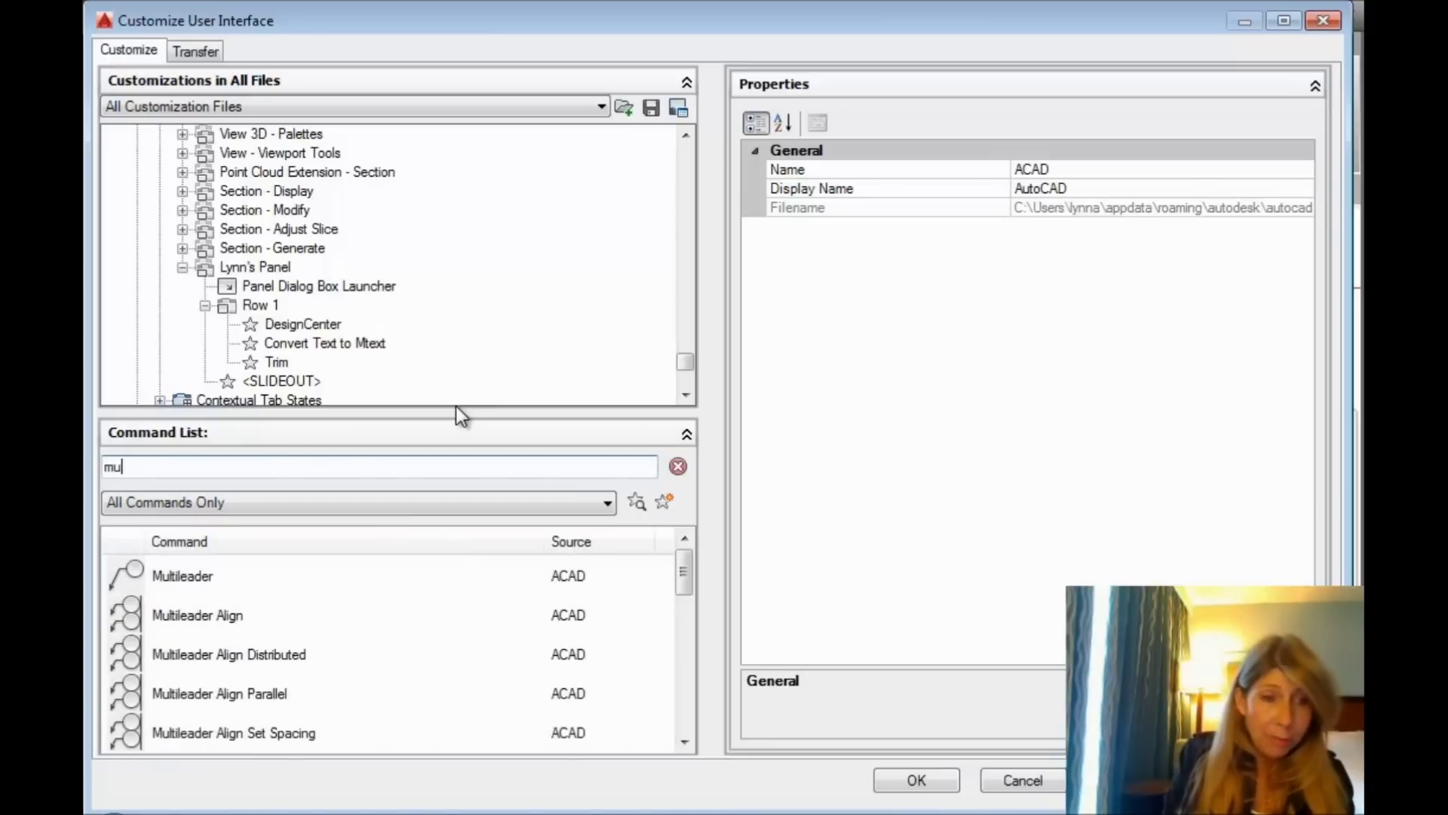
pyautogui.write('ltip')
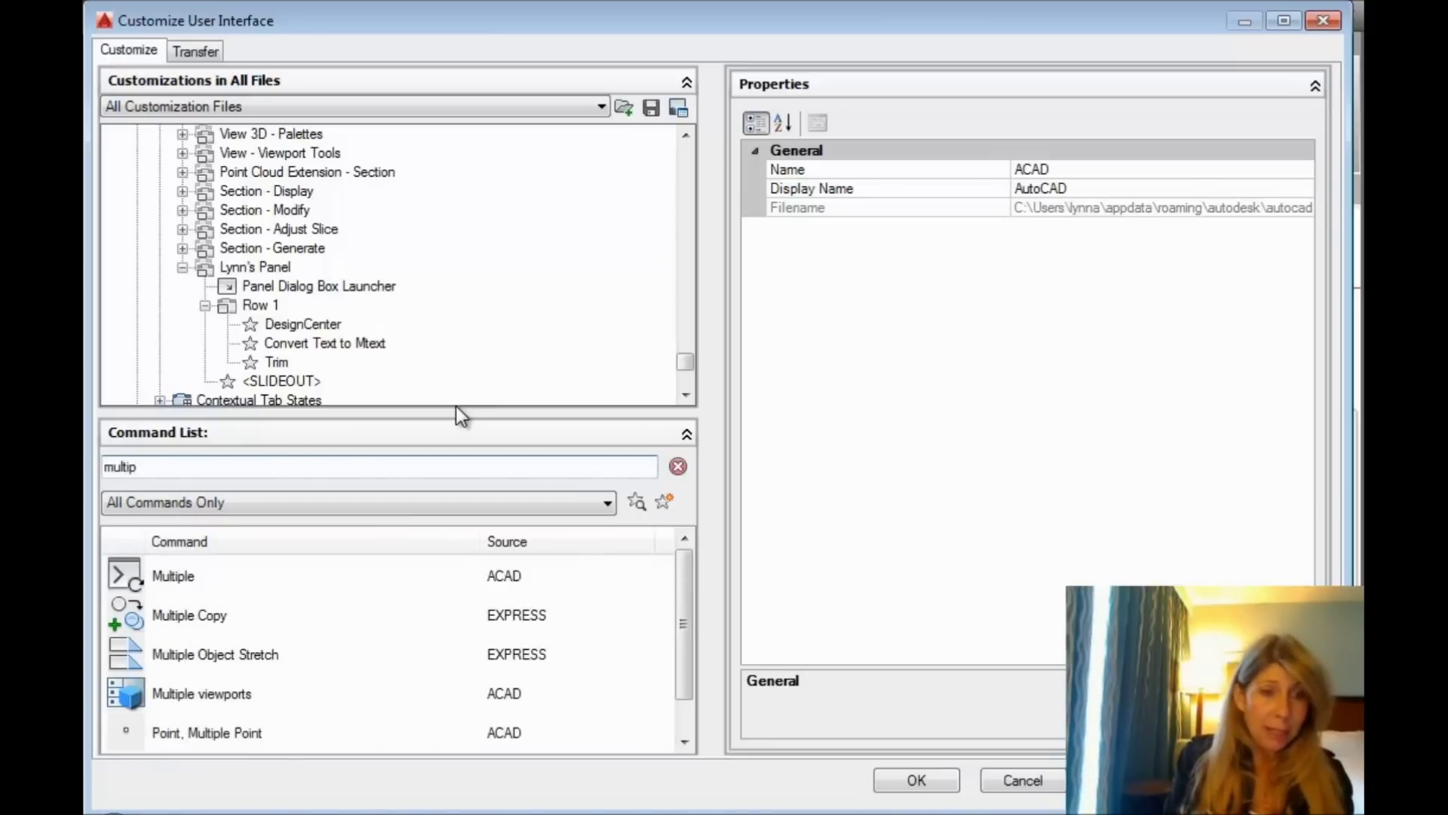
pyautogui.moveTo(202, 579)
pyautogui.mouseDown()
pyautogui.moveTo(297, 382)
pyautogui.moveTo(294, 242)
pyautogui.moveTo(316, 147)
pyautogui.moveTo(291, 255)
pyautogui.moveTo(297, 322)
pyautogui.mouseUp()
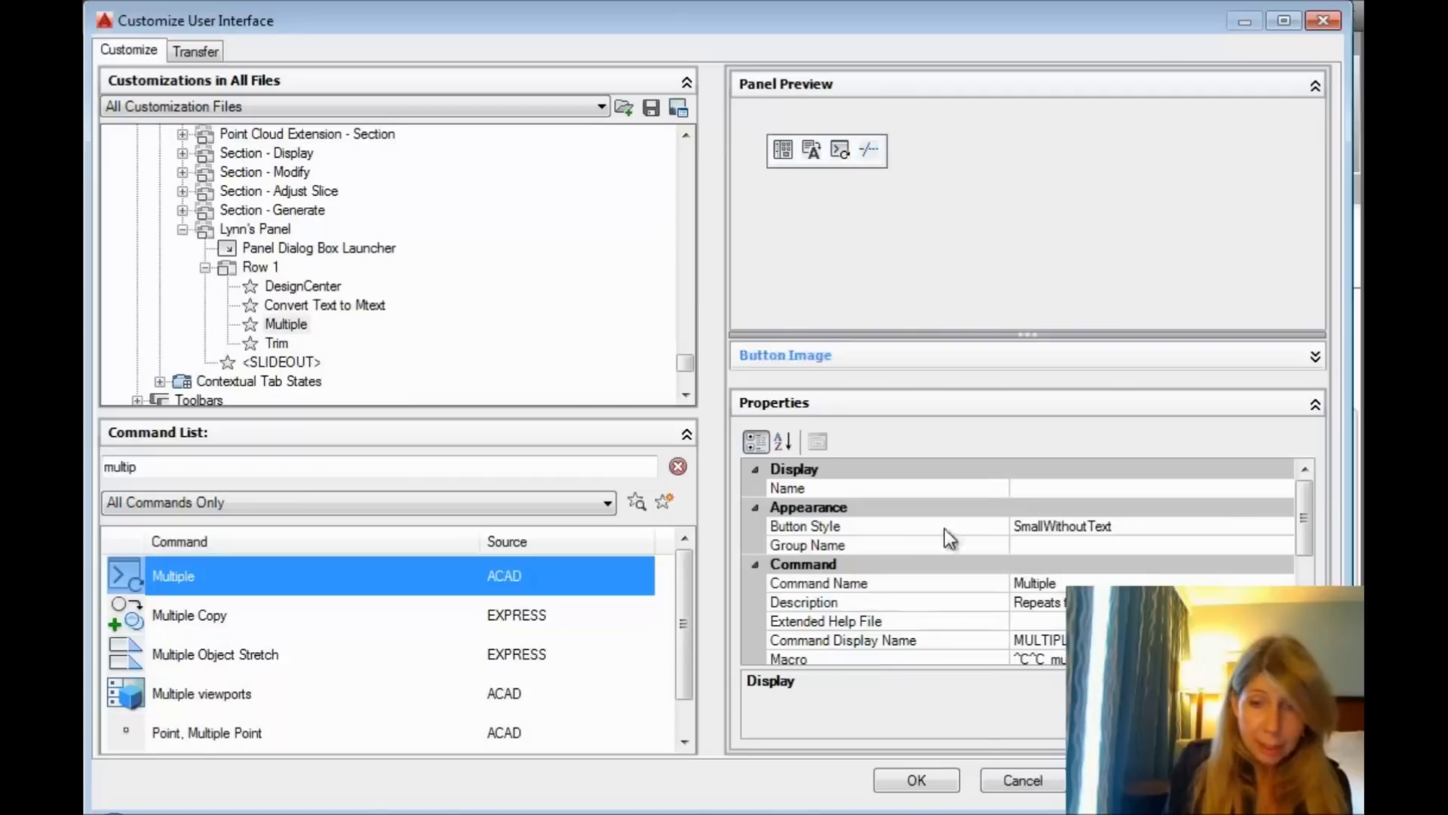
pyautogui.click(915, 781)
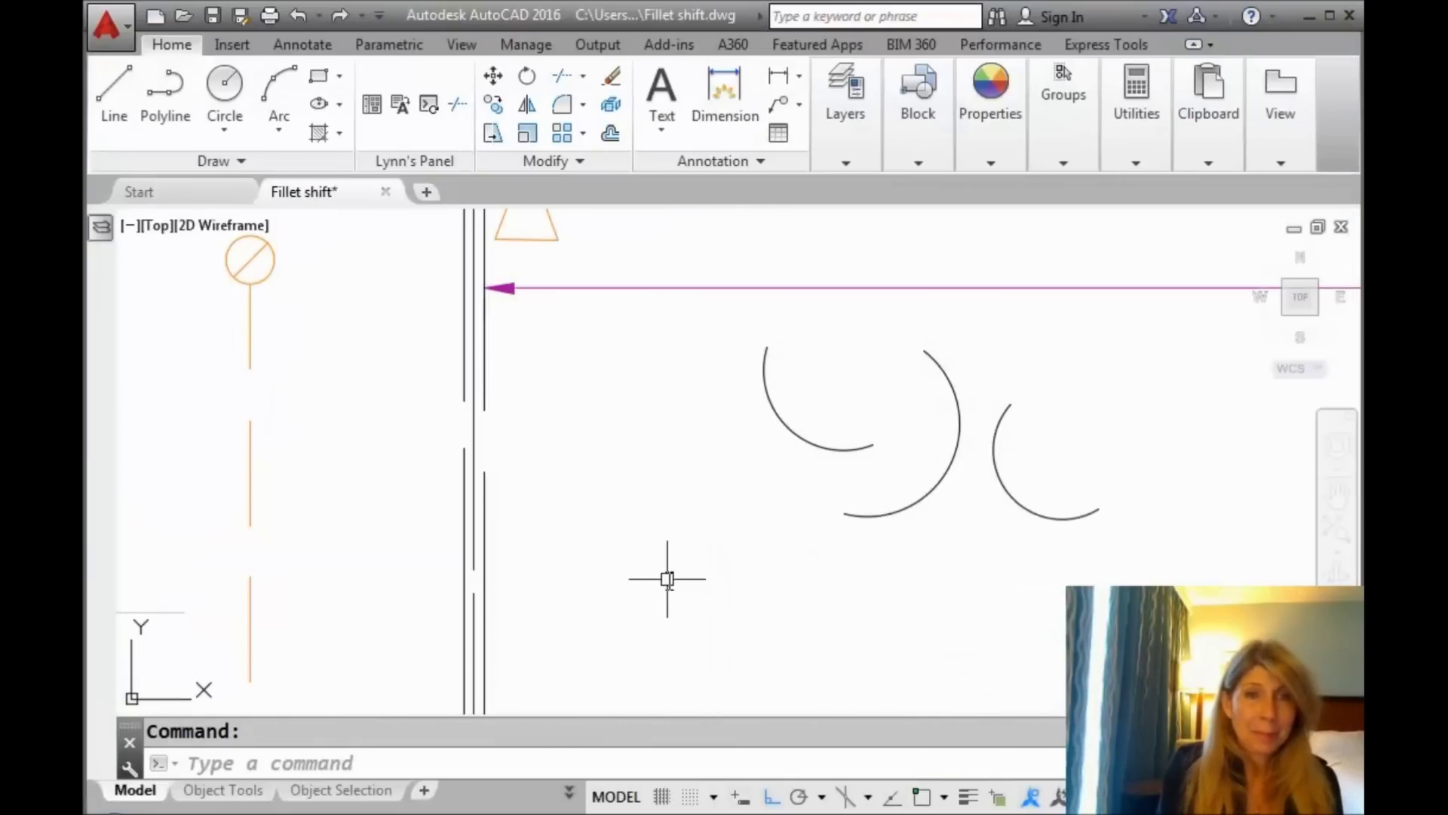
# - Start the panel's Multiple button with CIRCLE as the repeating command
pyautogui.click(429, 118)
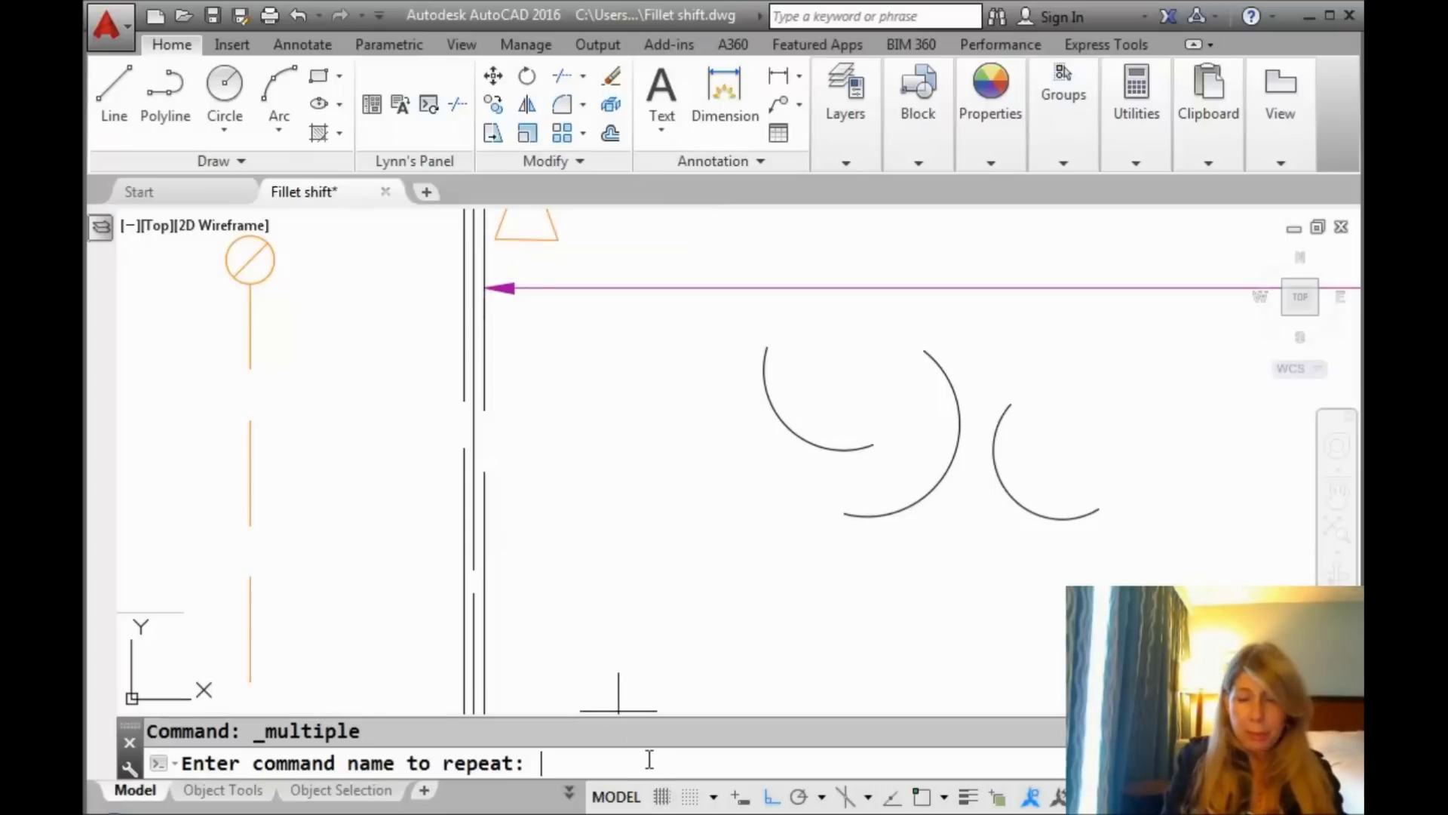
pyautogui.write('c')
pyautogui.press('Return')
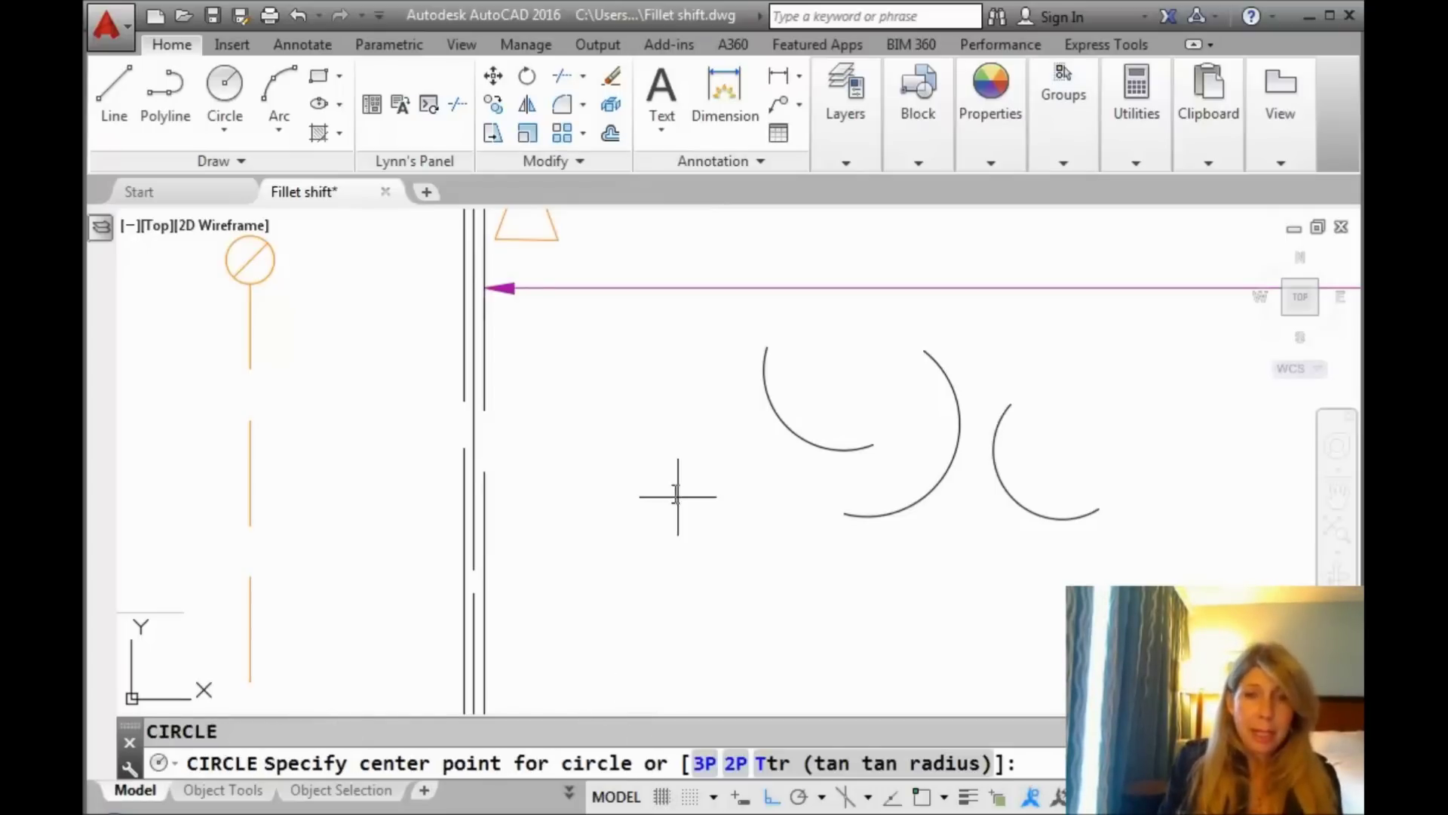
# - Draw one large and three small circles below the arcs by centre and radius
pyautogui.click(652, 473)
pyautogui.click(664, 496)
pyautogui.click(685, 550)
pyautogui.click(685, 615)
pyautogui.click(798, 584)
pyautogui.click(818, 603)
pyautogui.click(857, 571)
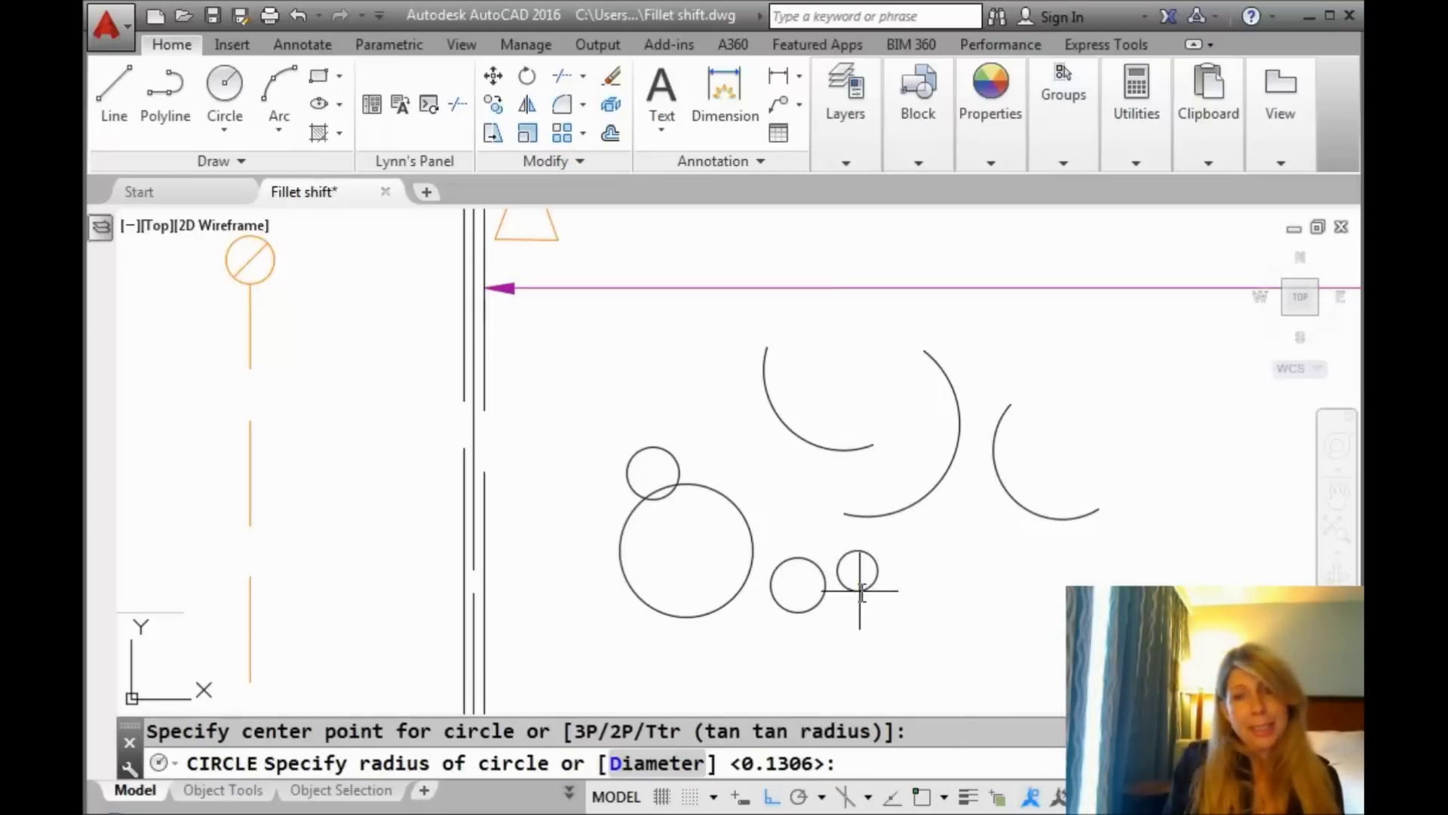
pyautogui.click(877, 580)
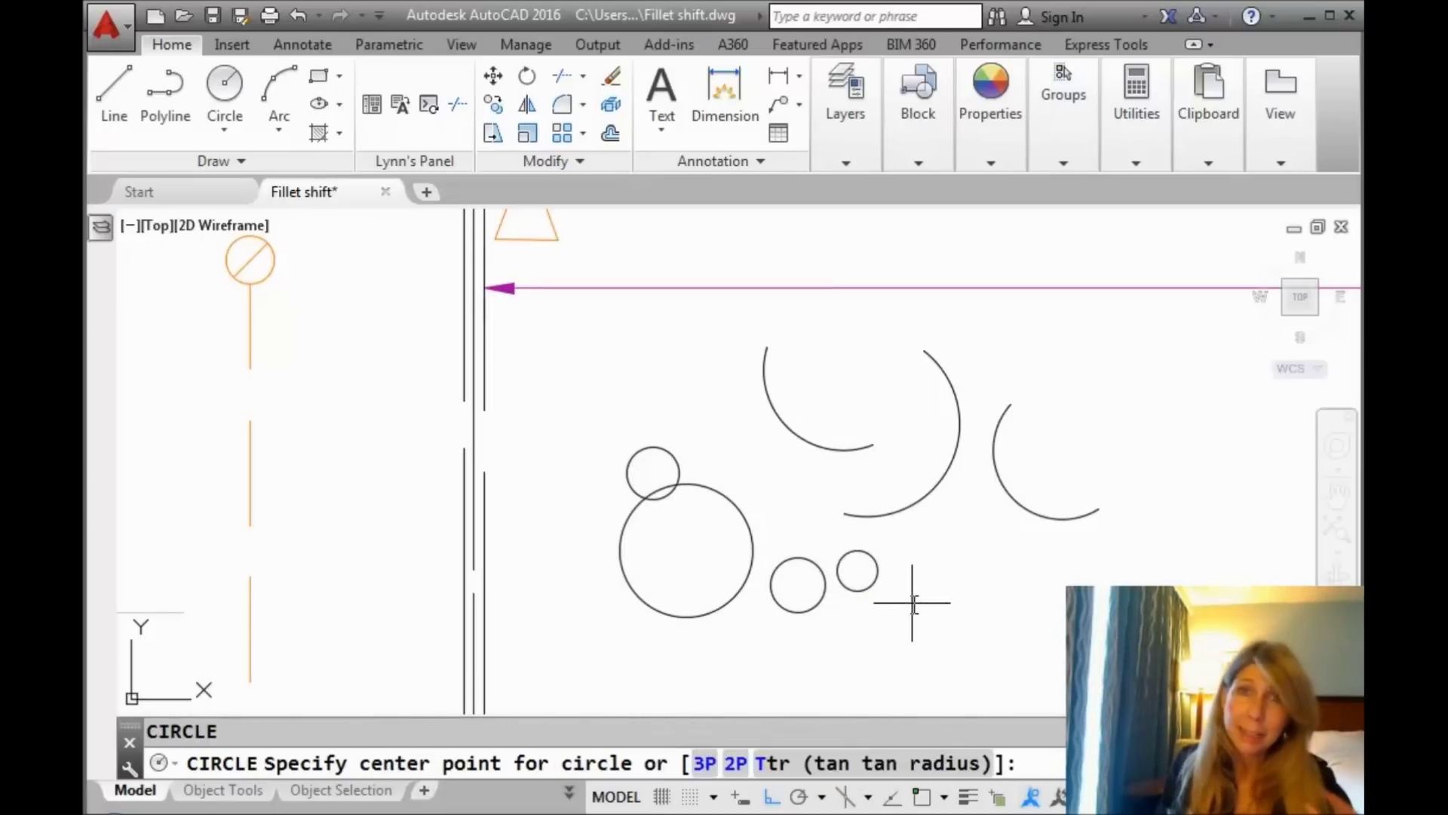